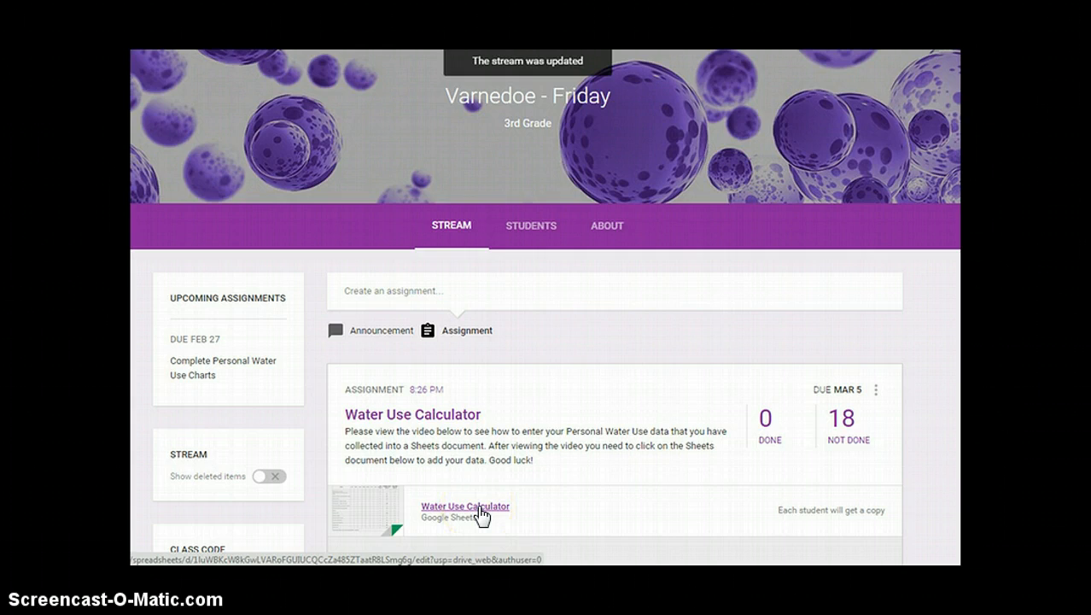
Open the Water Use Calculator spreadsheet from the assignment attachment link.
left_click(481, 512)
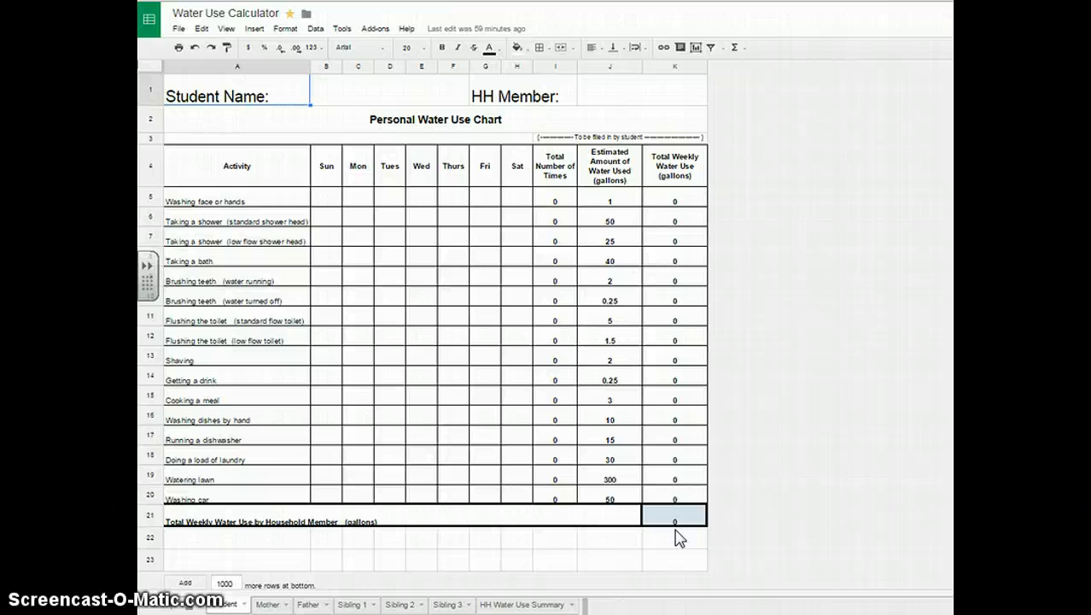
Enter the student's full name in merged cell B1 beside Student Name.
left_click(337, 98)
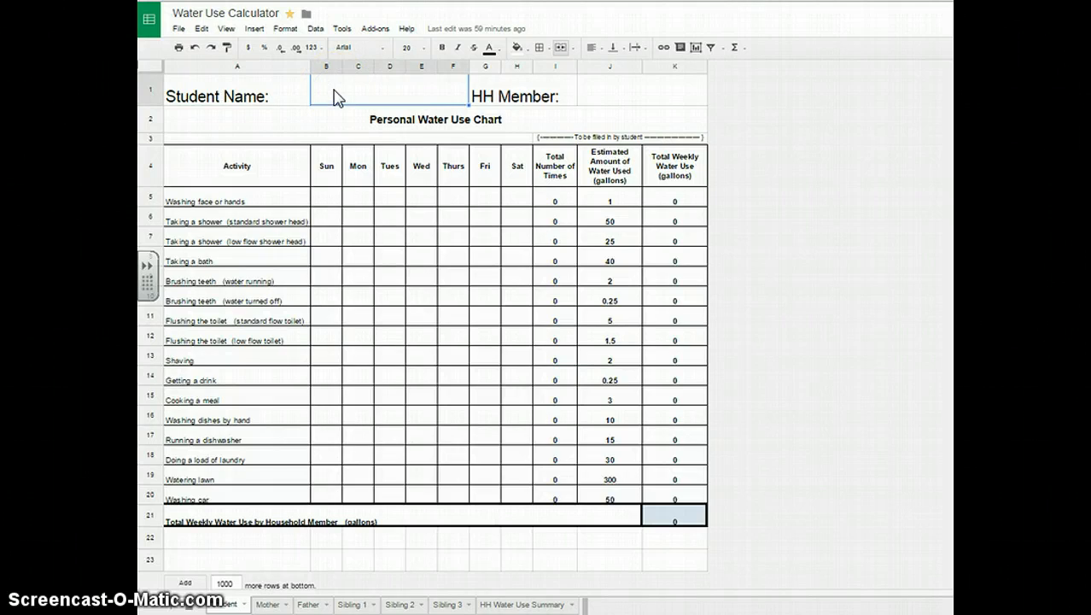
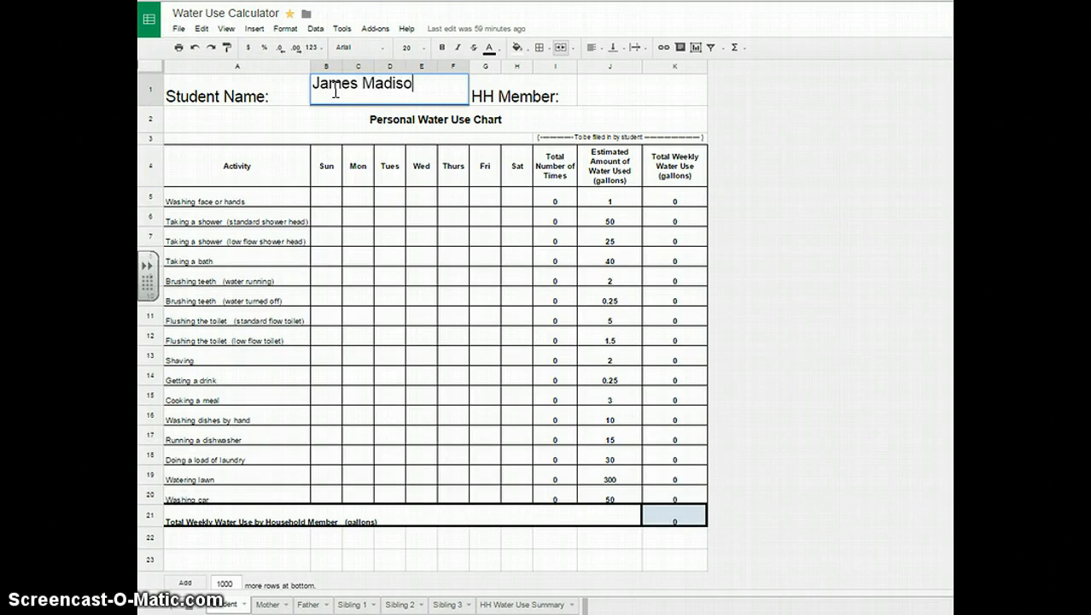
left_click(346, 222)
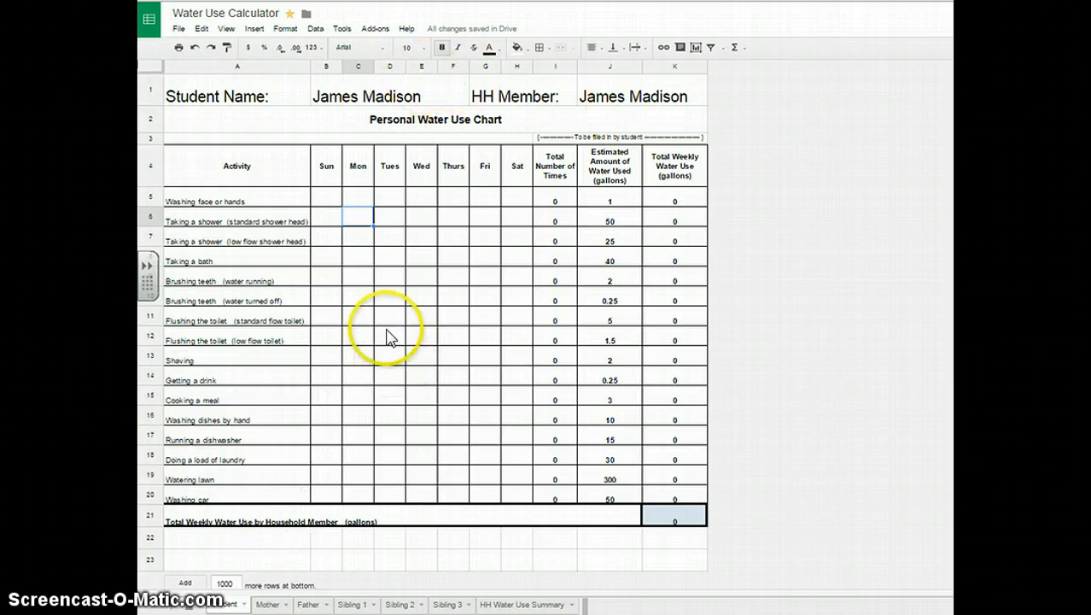
Enter Sunday–Saturday face/hand washing counts 4, 5, 8, 4, 2, 1, 6 in B5:H5.
left_click(325, 199)
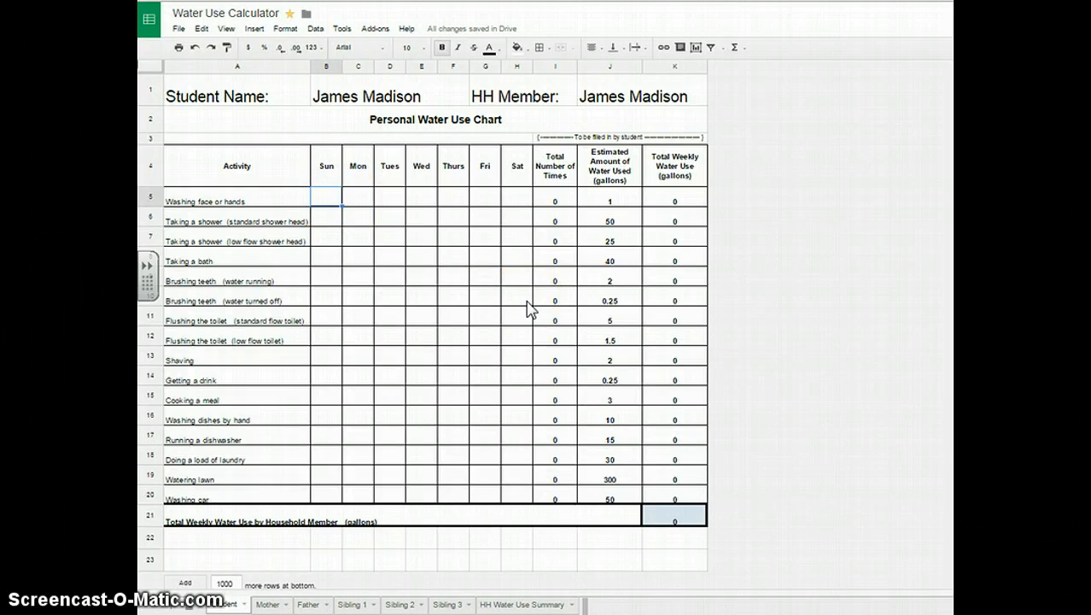
type("4")
key("Tab")
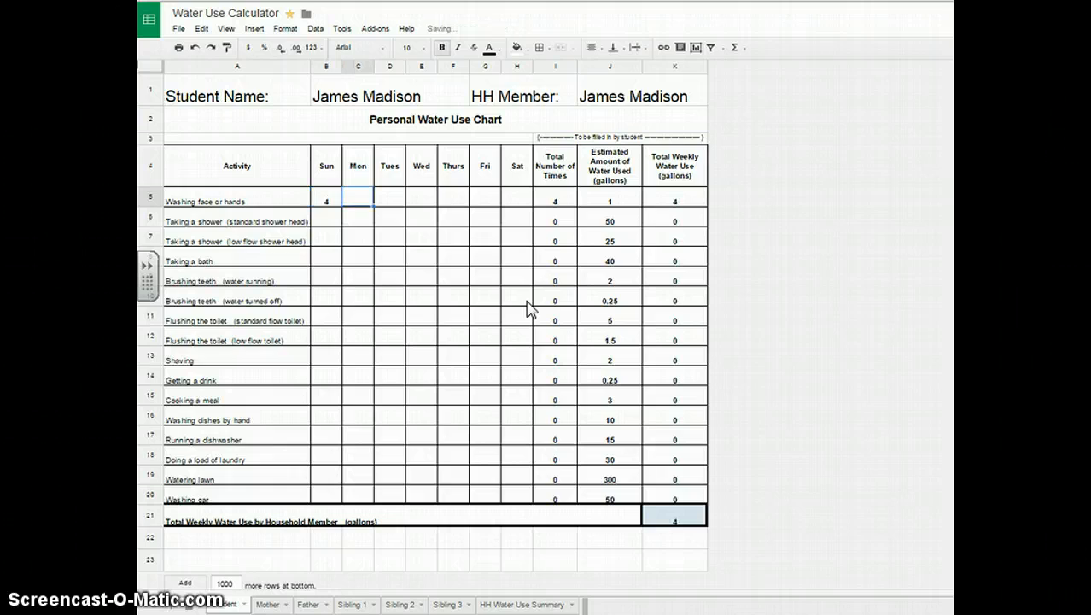
type("5")
key("Tab")
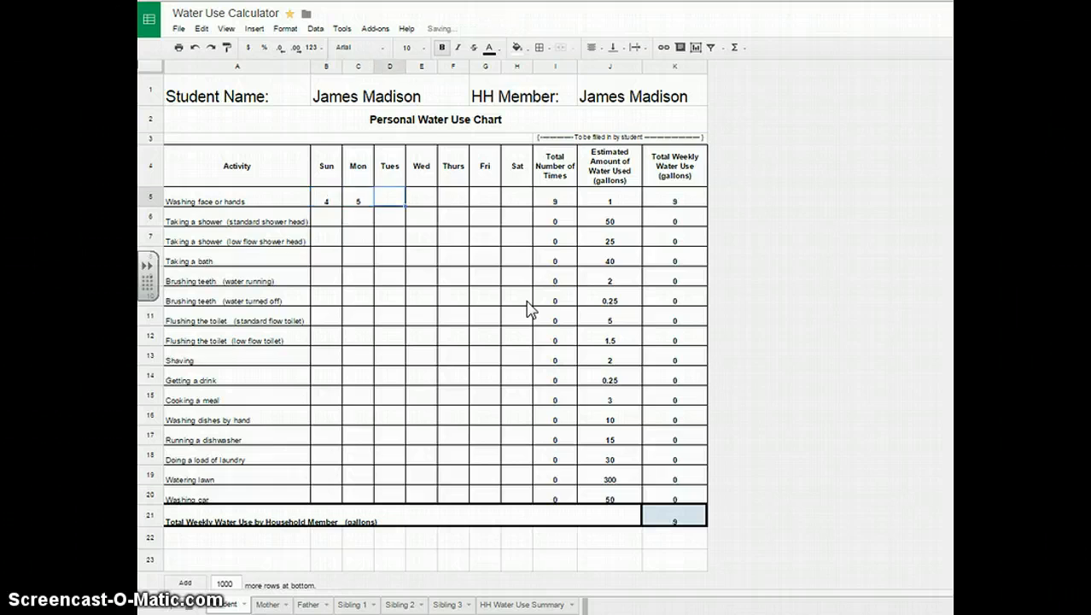
type("6")
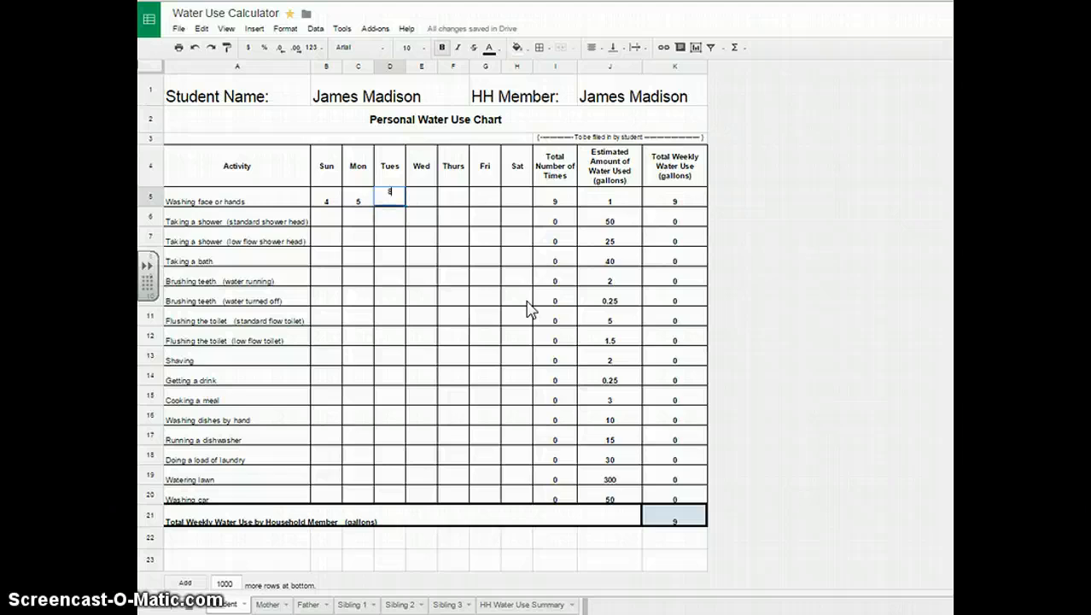
key("Tab")
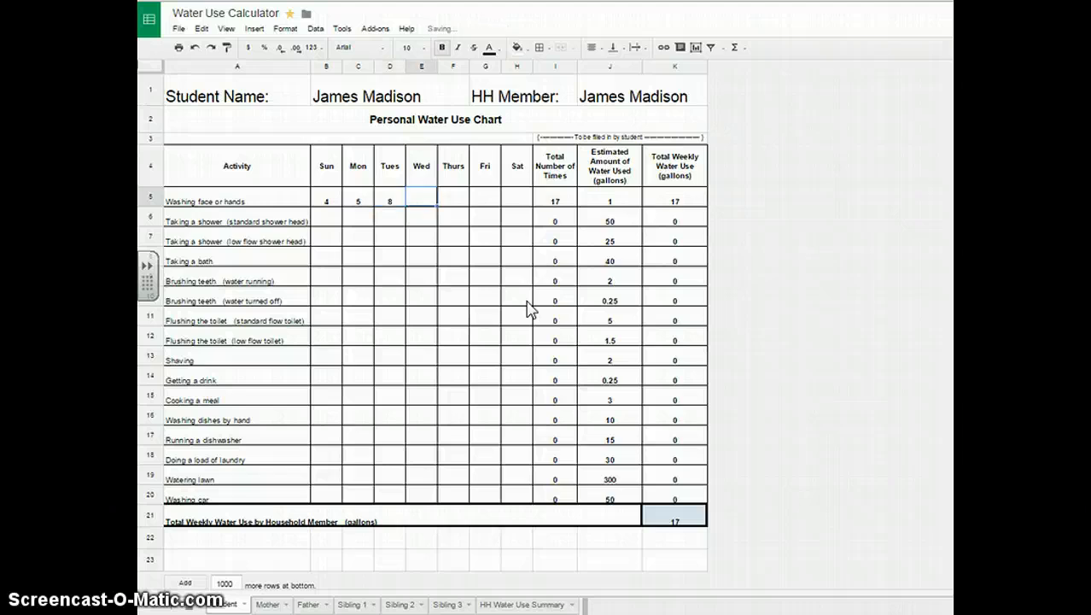
type("4")
key("Tab")
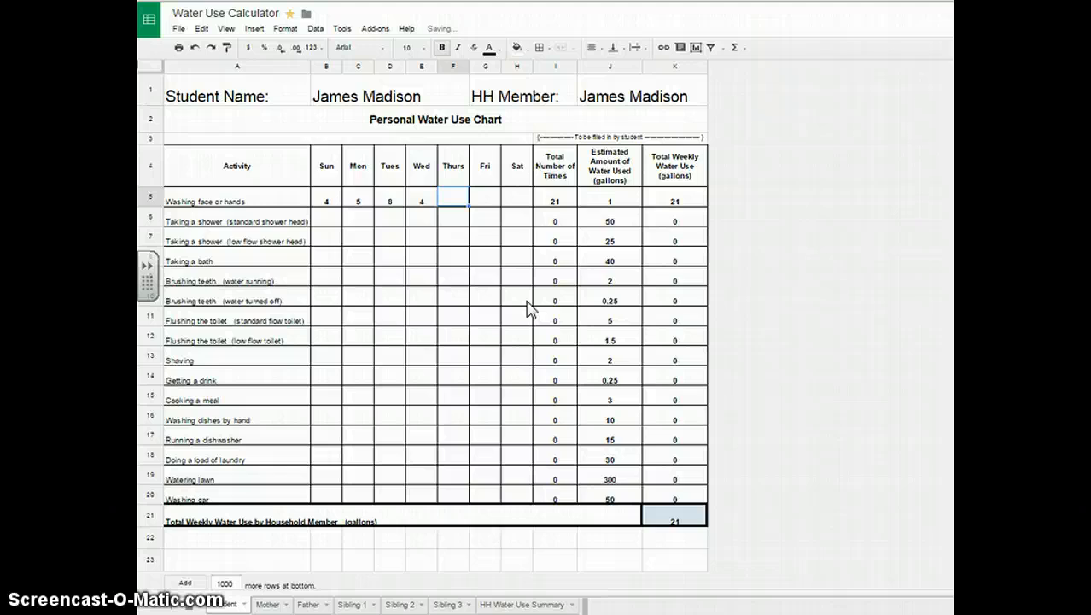
type("2")
key("Tab")
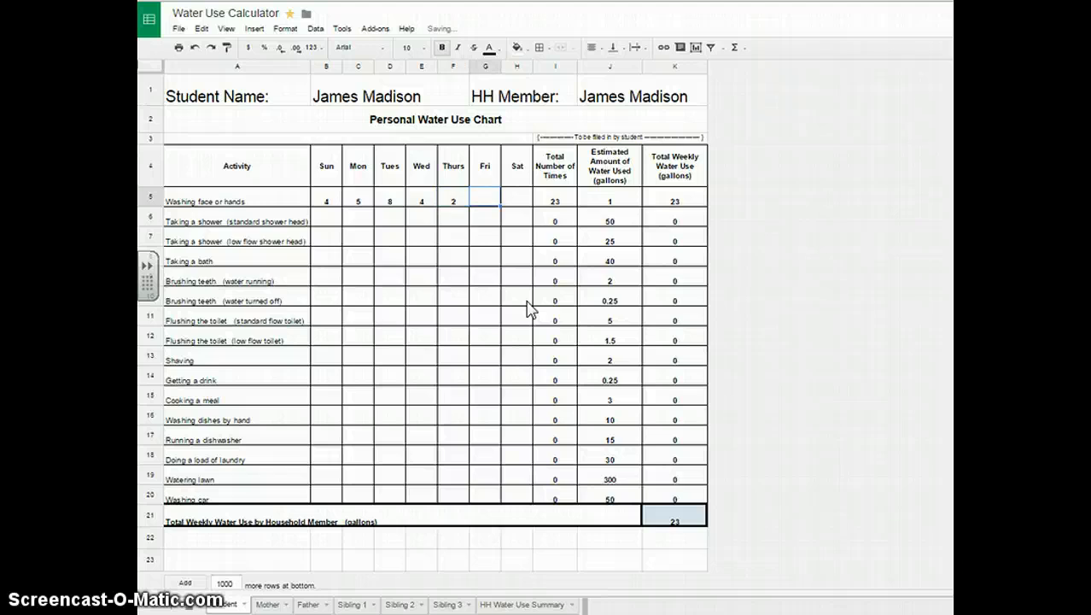
type("1")
key("Tab")
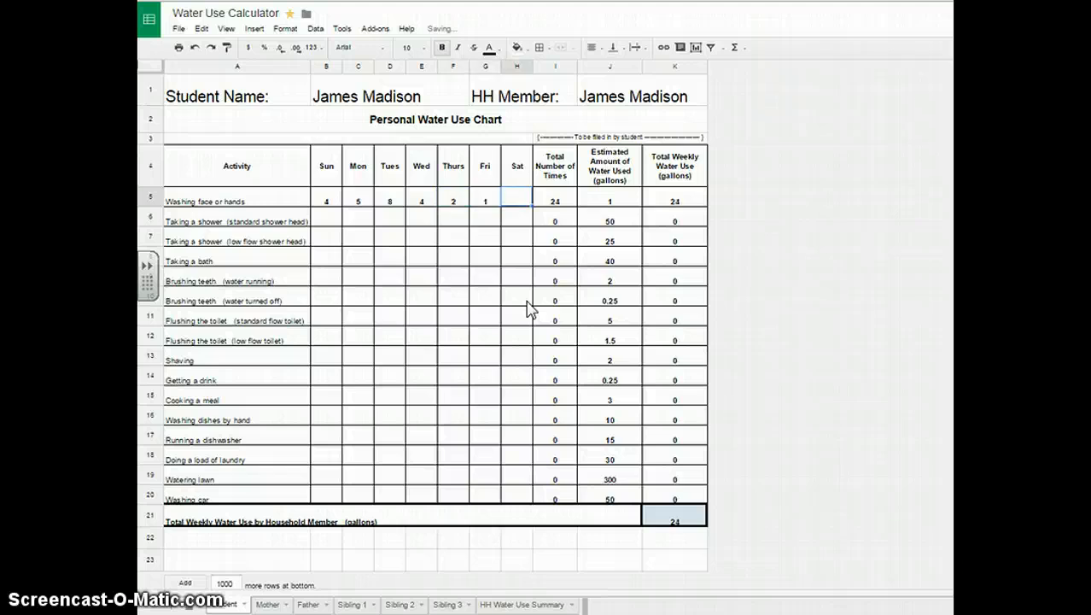
type("6")
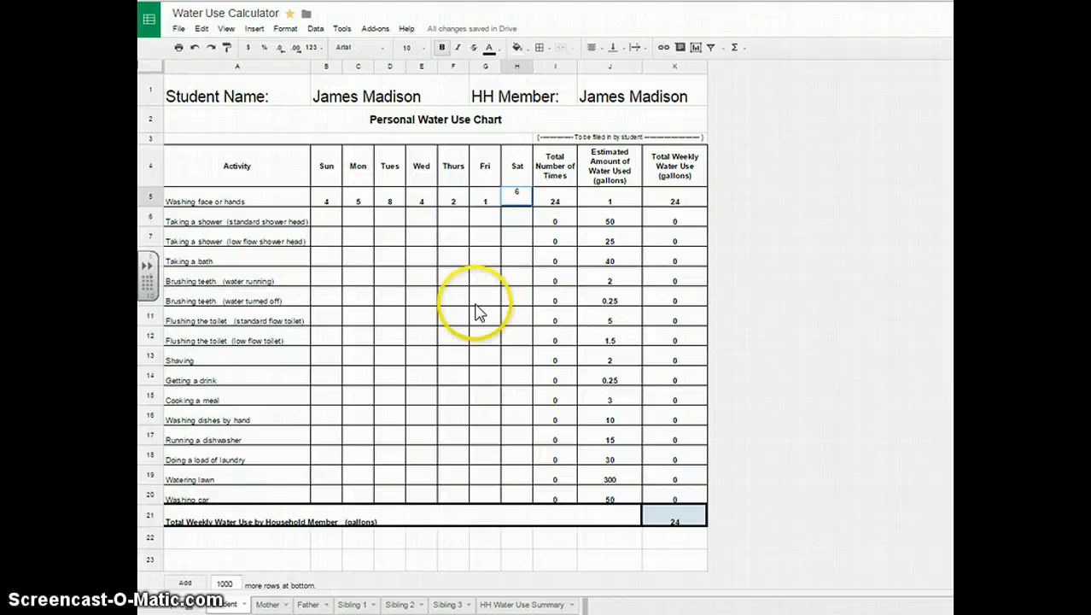
left_click(478, 323)
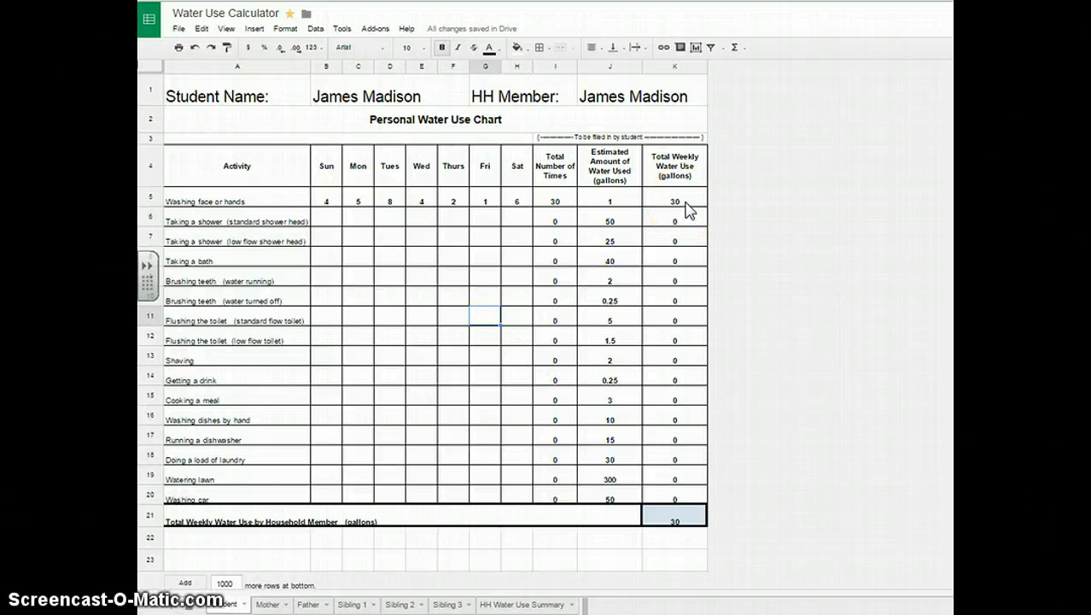
Log one standard shower per day, Sunday through Saturday, in row 6.
left_click(325, 224)
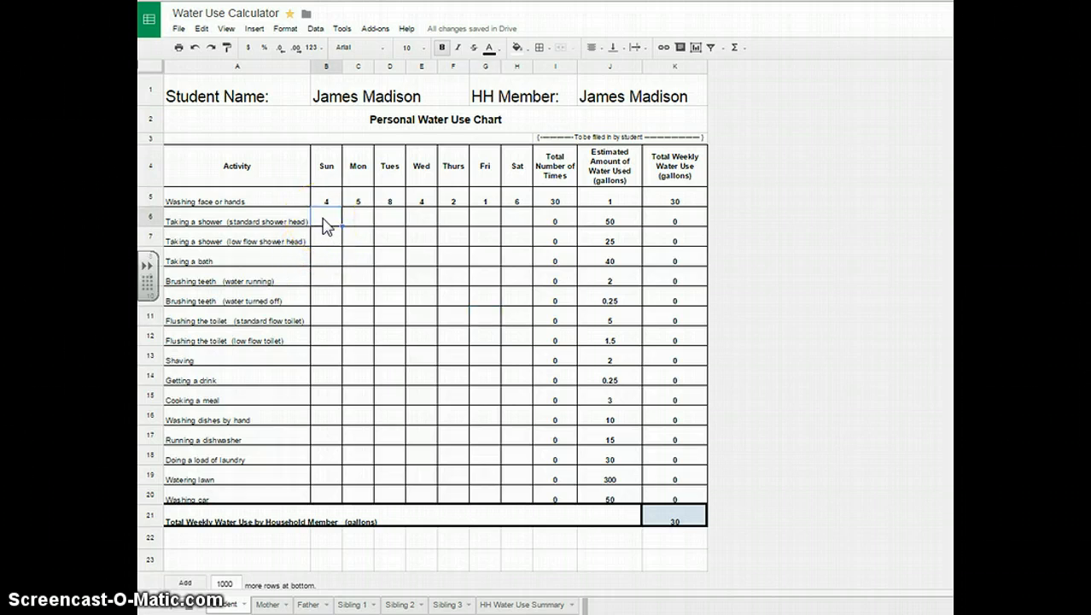
type("1")
key("Tab")
type("1")
key("Tab")
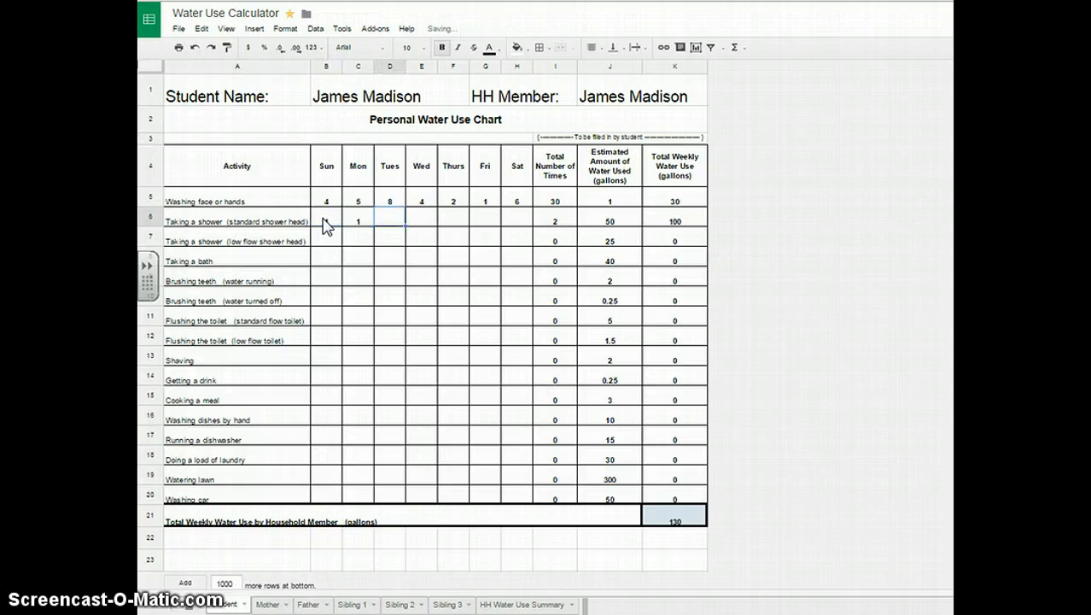
type("1")
key("Tab")
type("1")
key("Tab")
type("1")
key("Tab")
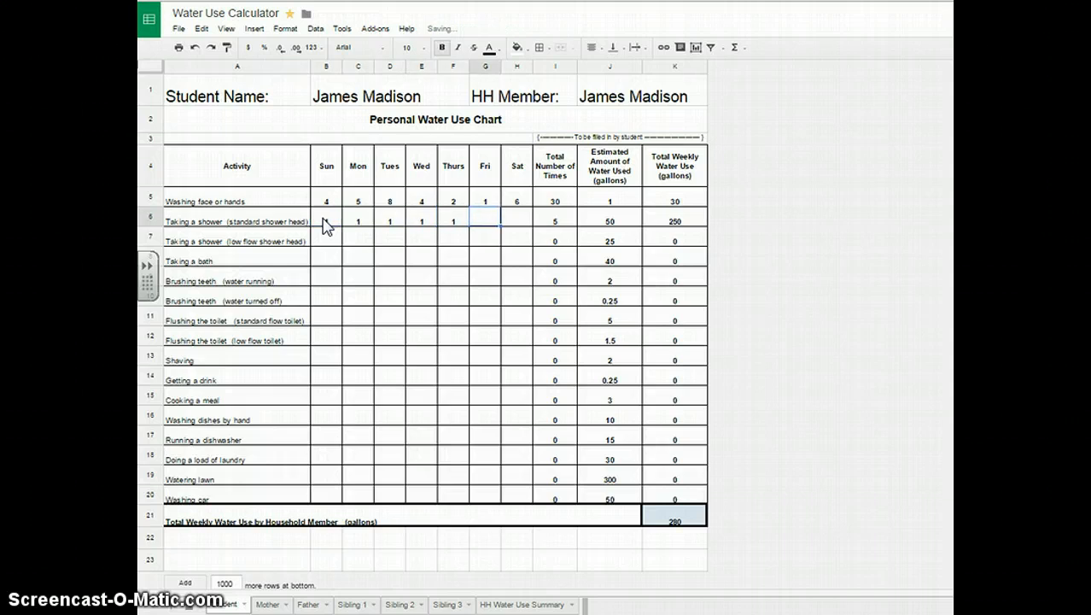
type("1")
key("Tab")
type("1")
key("Tab")
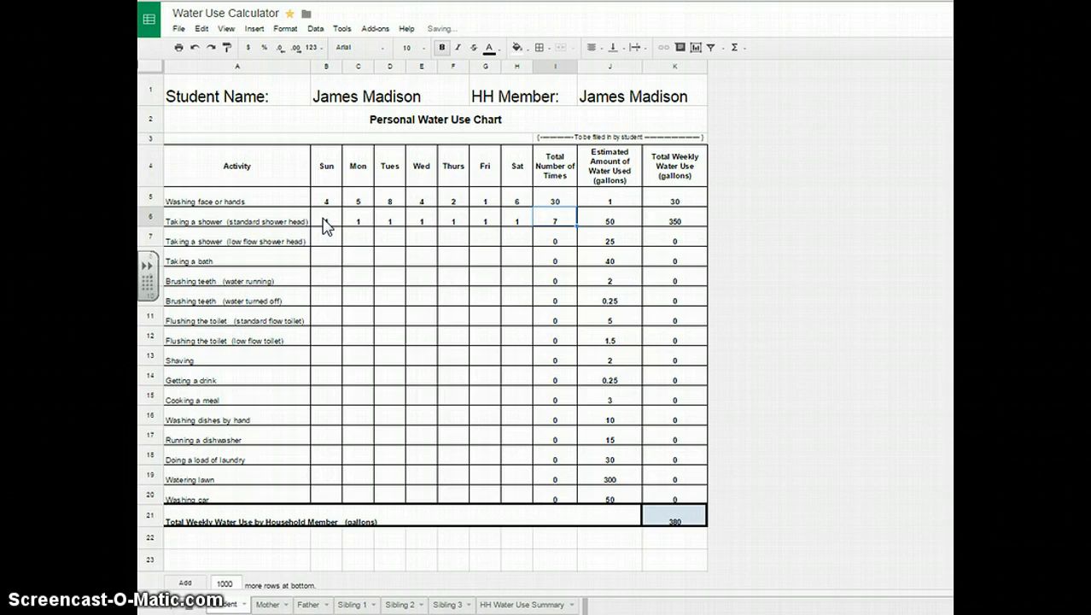
left_click(419, 320)
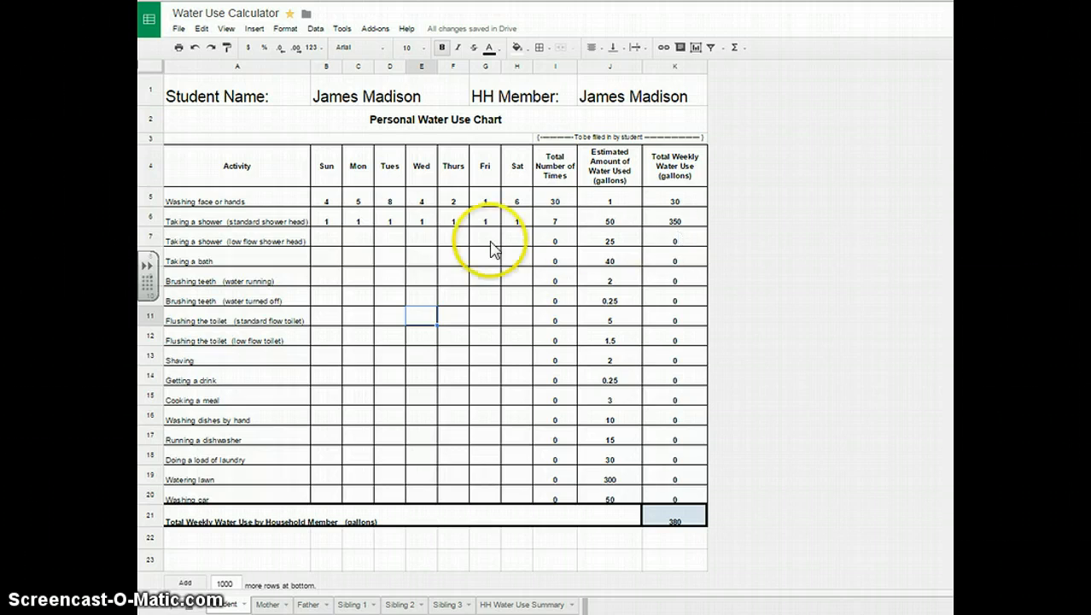
Log running-water tooth brushing as 2, 2, 2, 2, 2, 3, 3 in row 9.
left_click(326, 282)
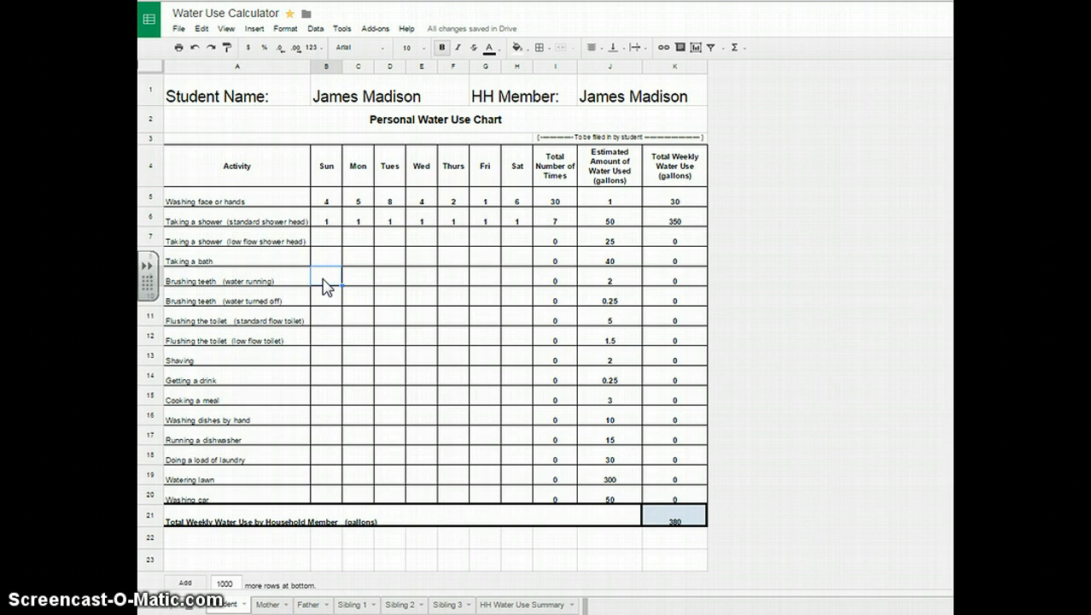
type("2")
key("Tab")
type("2")
key("Tab")
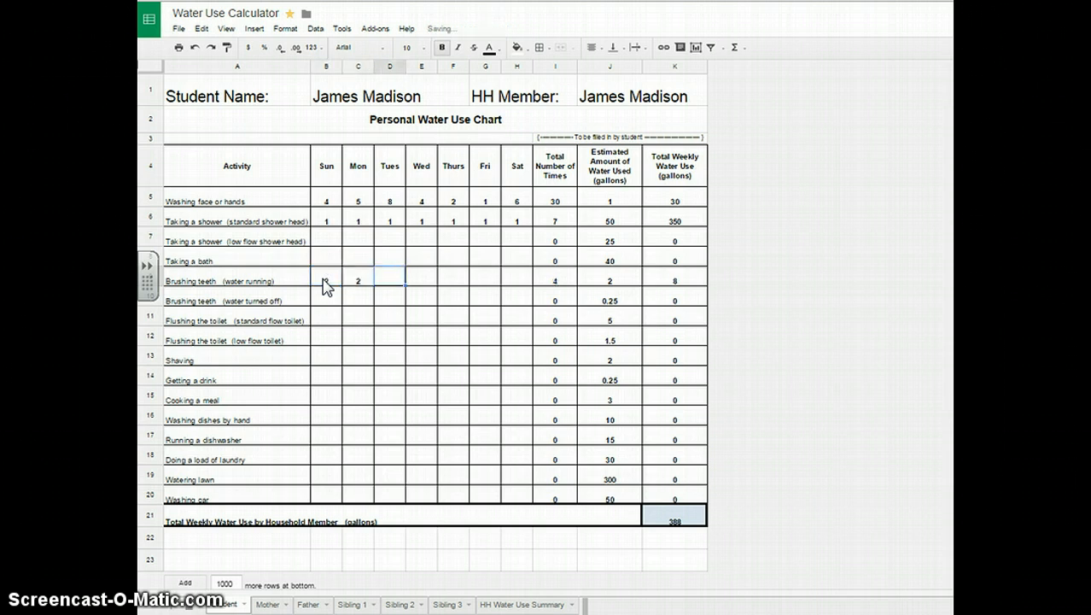
type("2")
key("Tab")
type("2")
key("Tab")
type("2")
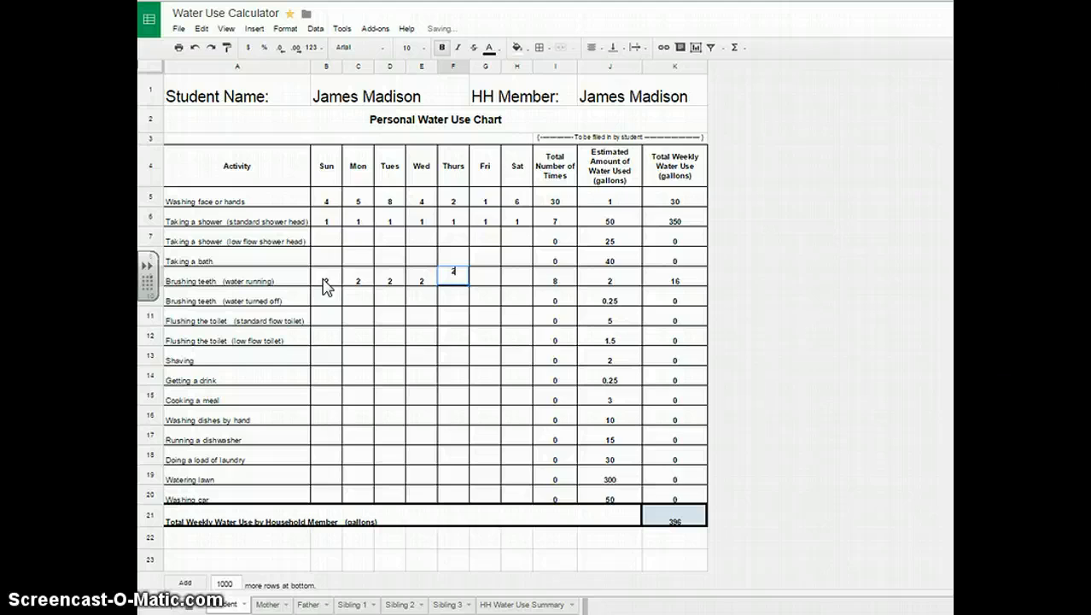
key("Tab")
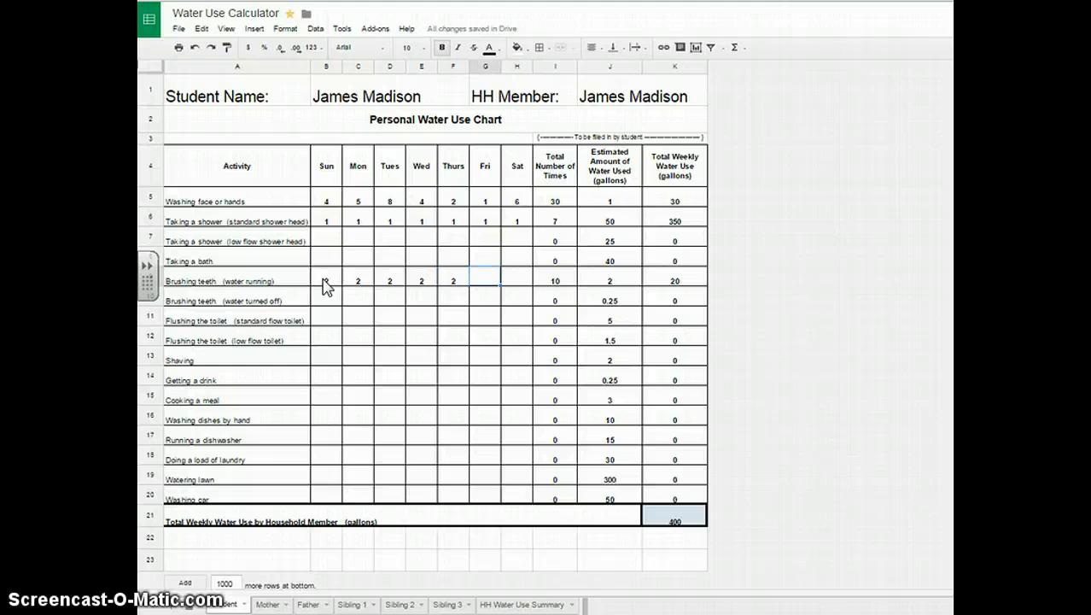
type("3")
key("Tab")
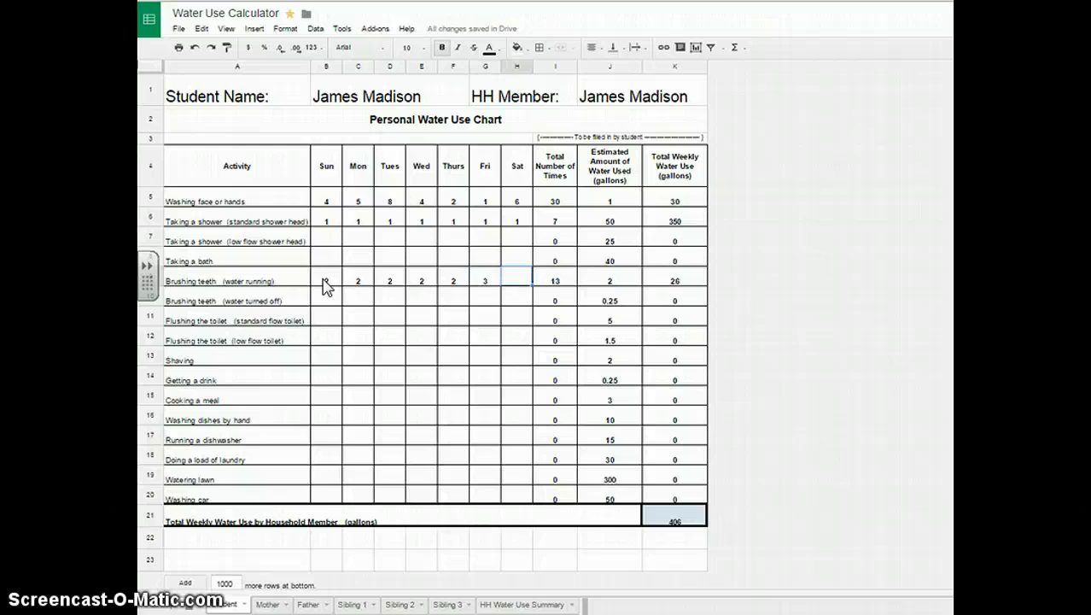
type("3")
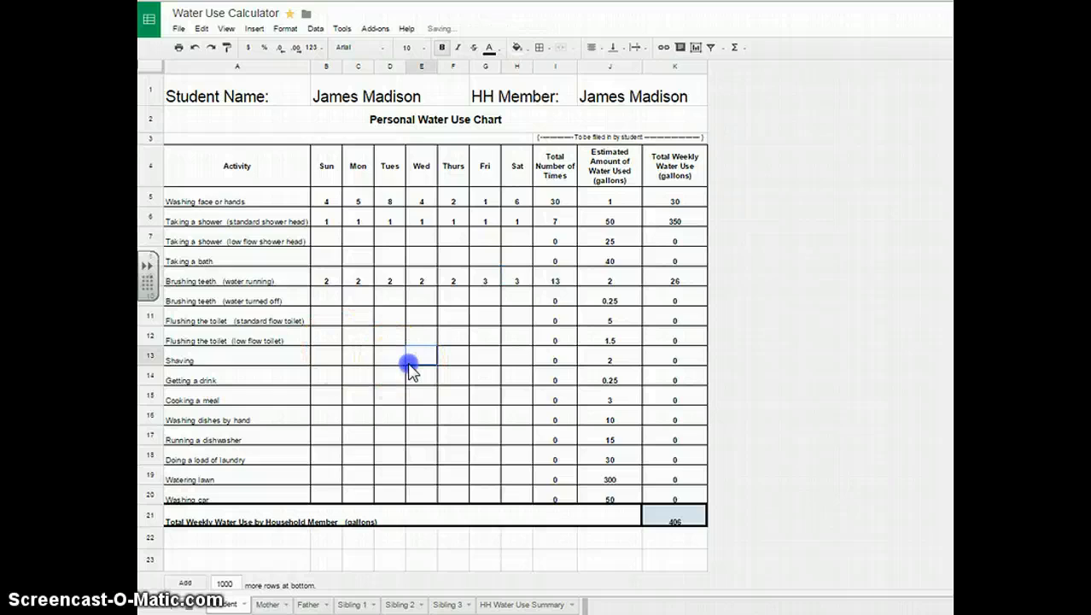
left_click(410, 366)
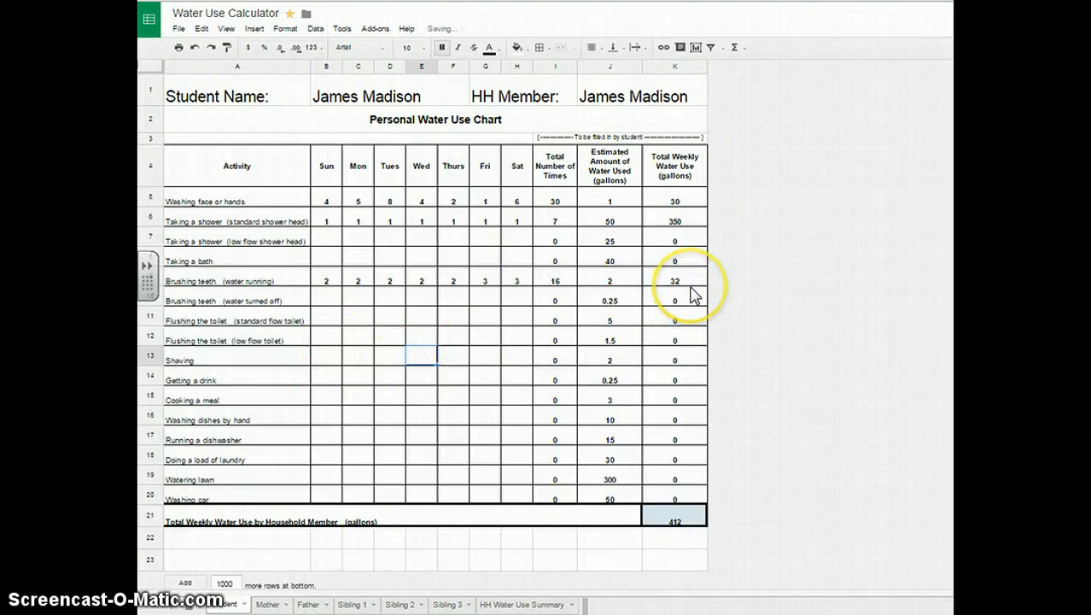
Fill row 11 with flushes 4, 5, 5, 3, 4, 3, 6, correcting Friday from 89 to 3.
left_click(326, 322)
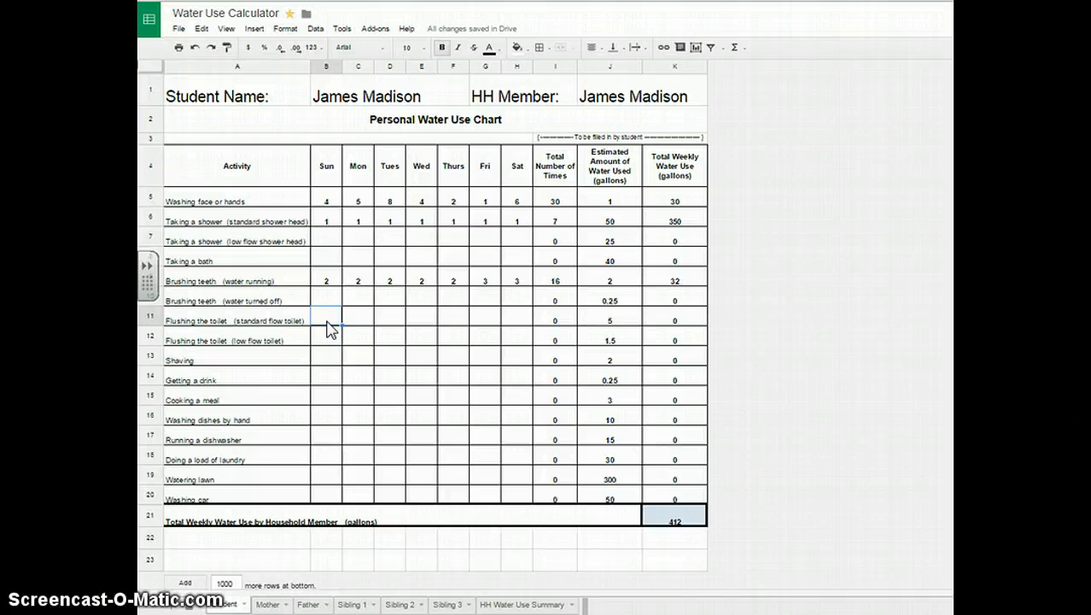
type("4")
key("Tab")
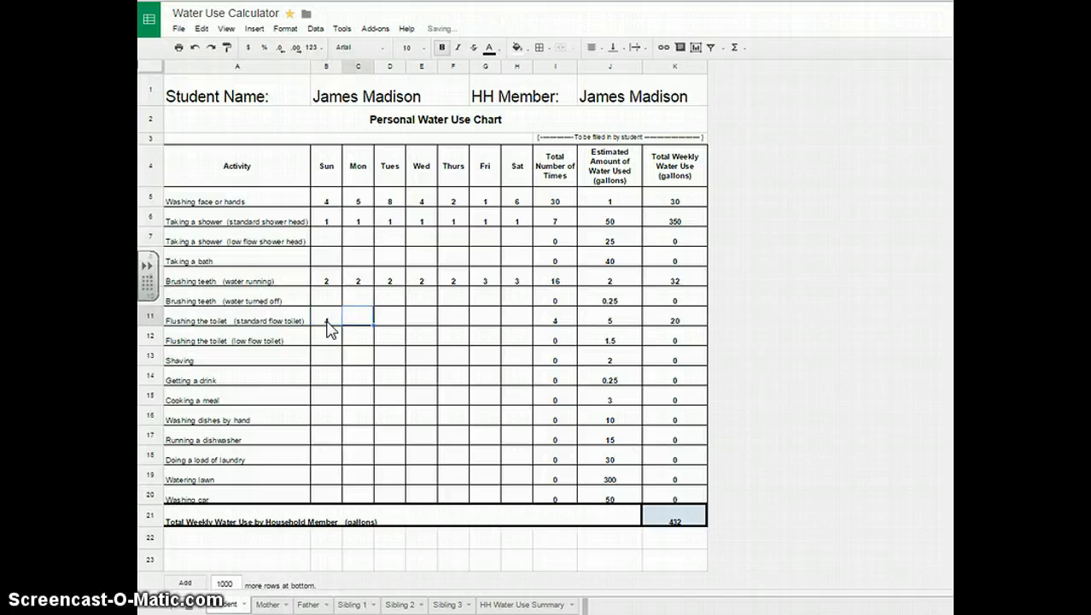
type("5")
key("Tab")
type("5")
key("Tab")
key("Tab")
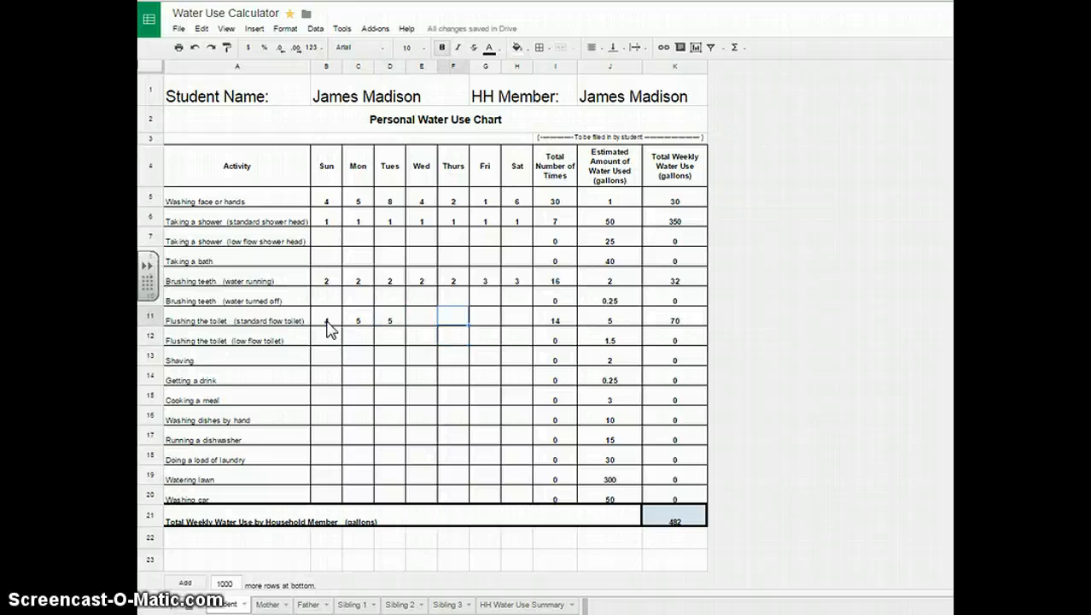
key("Left")
type("3")
key("Tab")
type("4")
key("Tab")
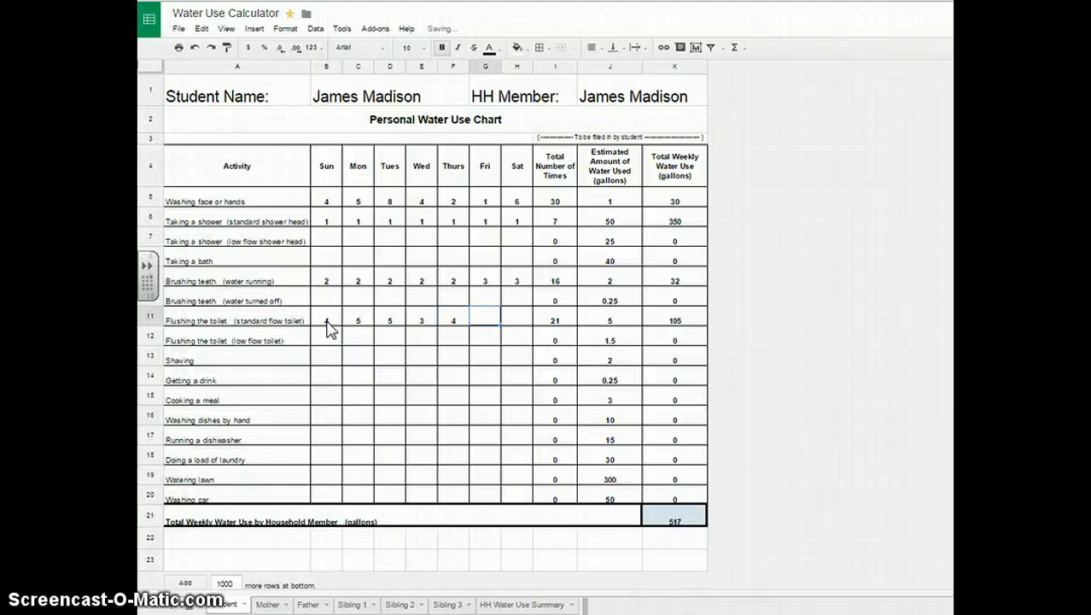
type("89")
key("Tab")
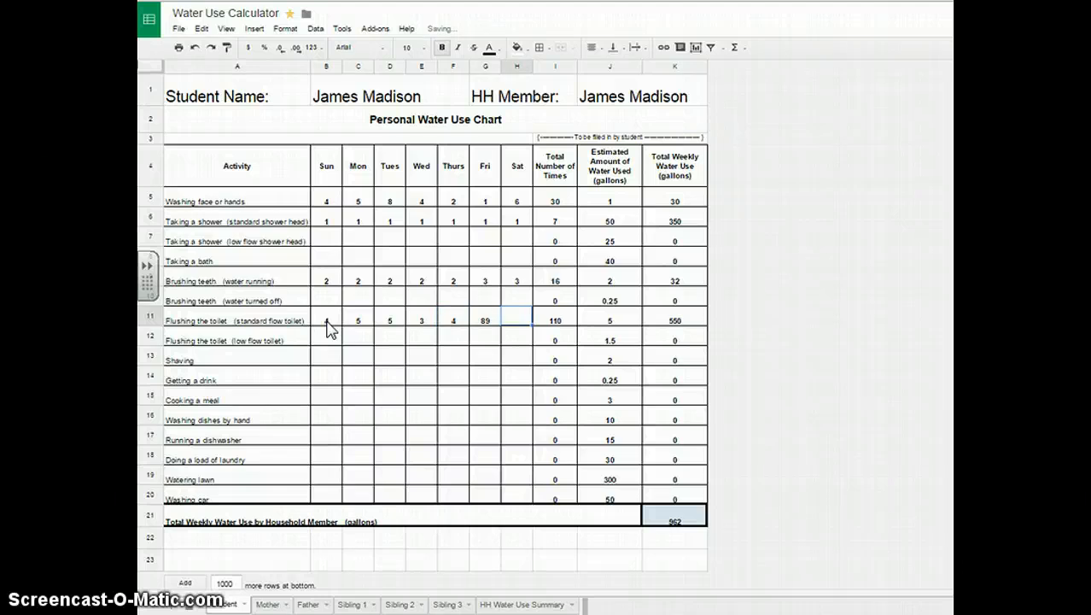
key("Left")
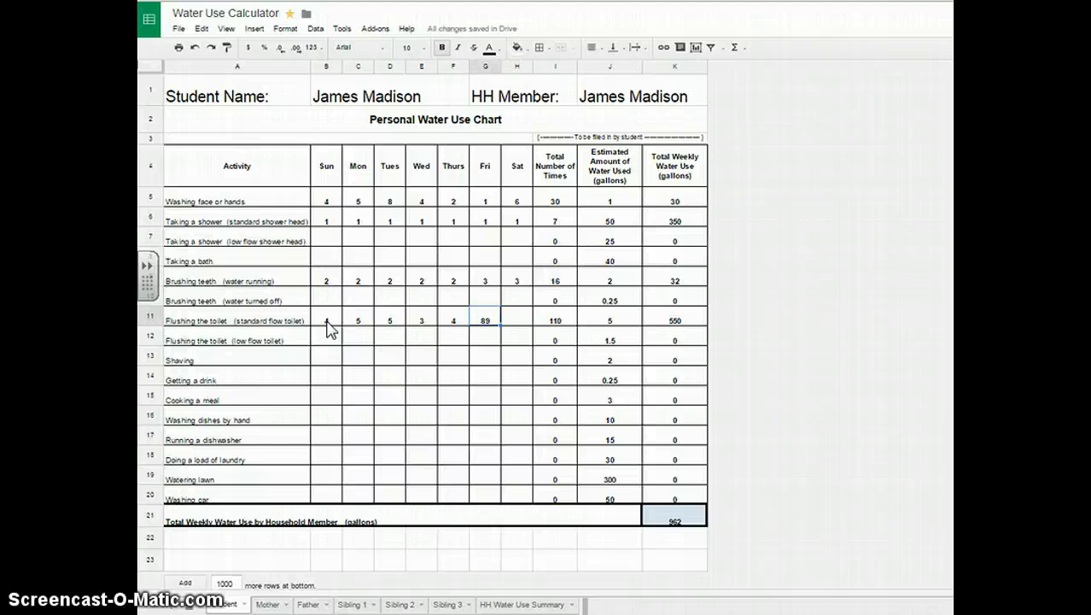
type("3")
key("Tab")
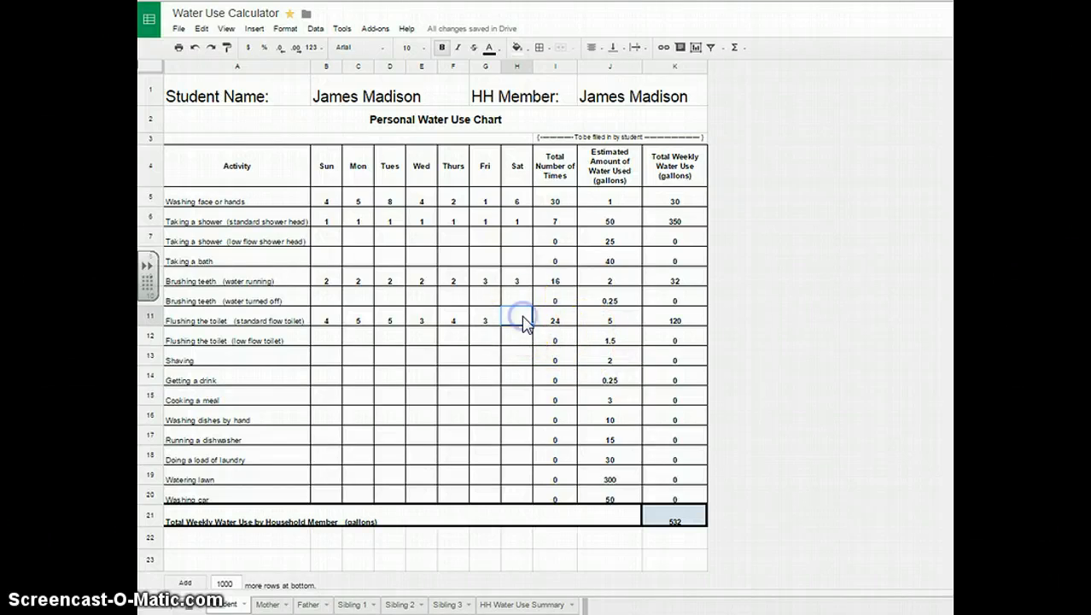
type("6")
left_click(483, 364)
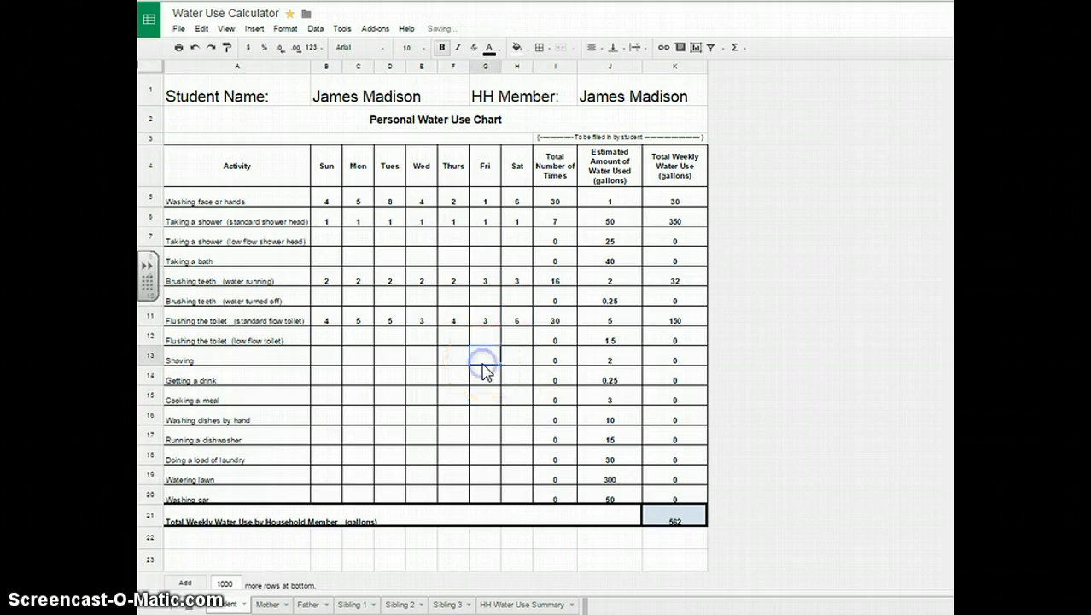
Enter Getting a drink counts 4, 5, 6, 5, 4, 3, 6 in B14:H14.
left_click(327, 377)
type("4")
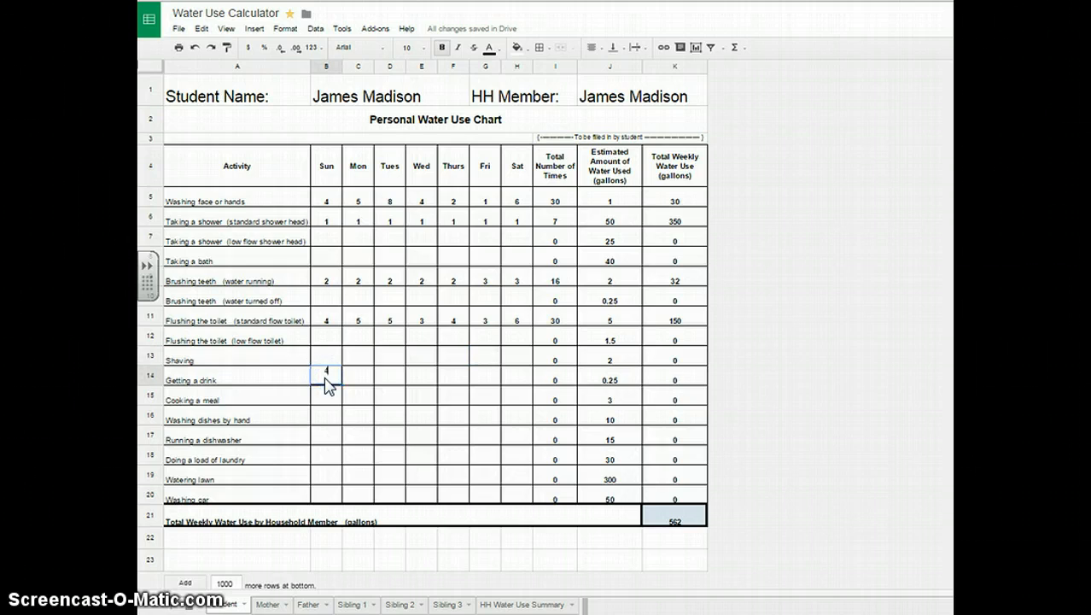
key("Tab")
type("5")
key("Tab")
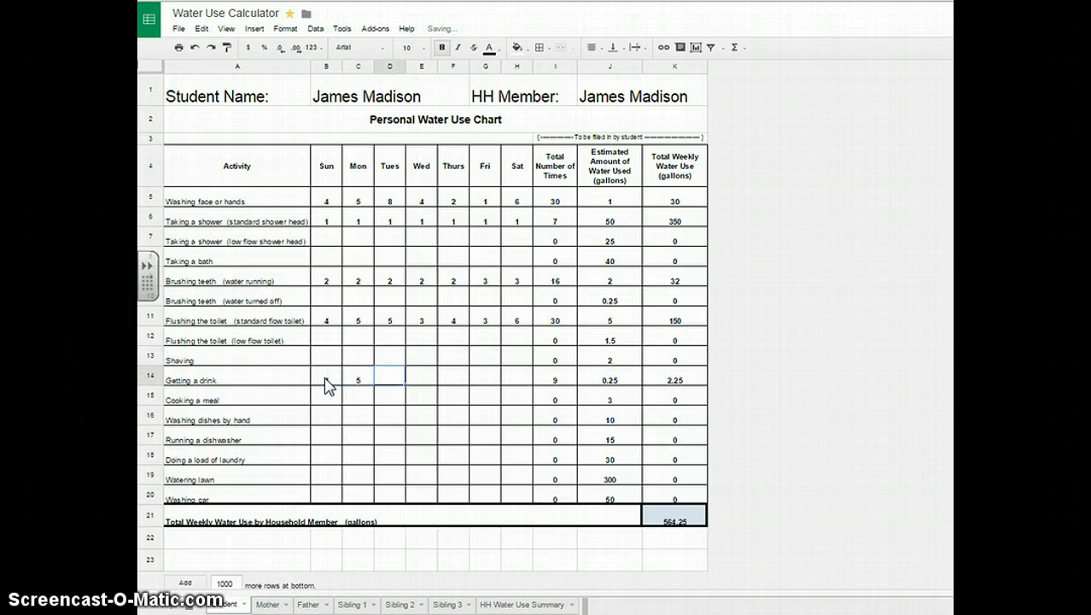
type("6")
key("Tab")
type("5")
key("Tab")
type("4")
key("Tab")
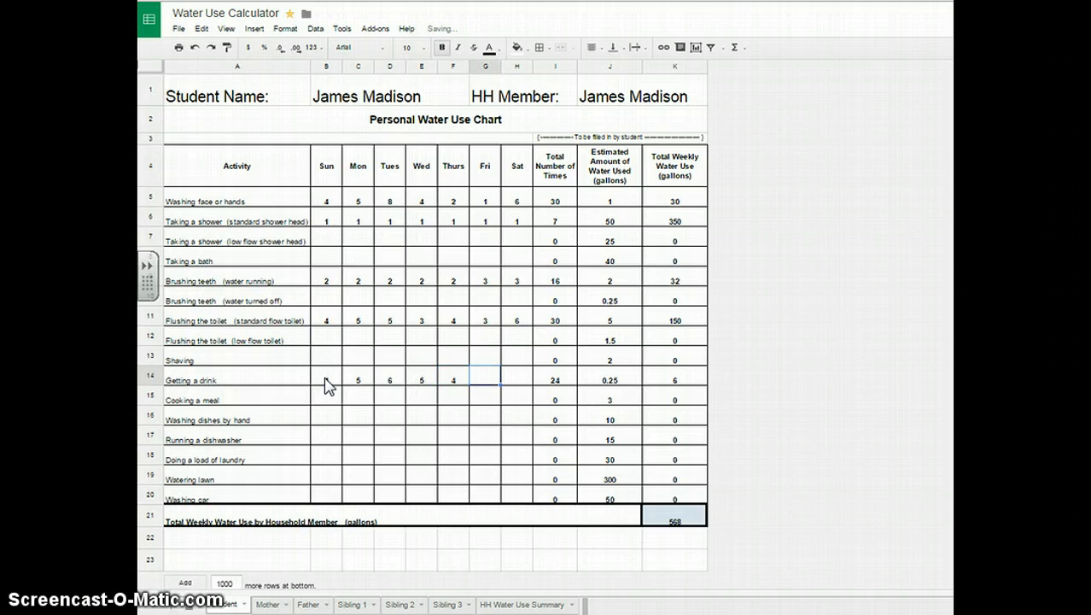
type("3")
key("Tab")
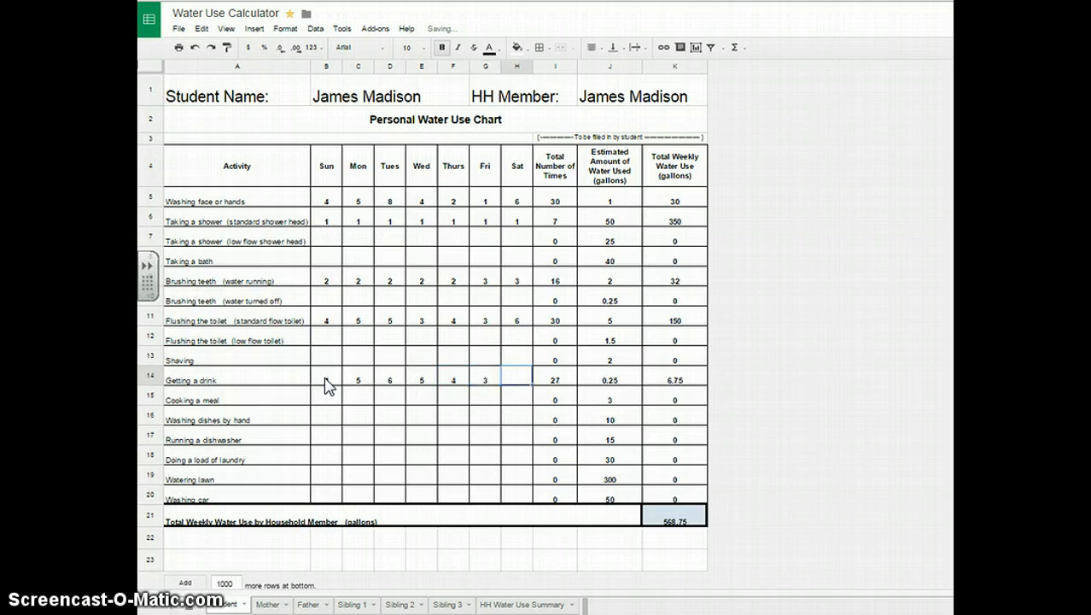
type("6")
left_click(329, 401)
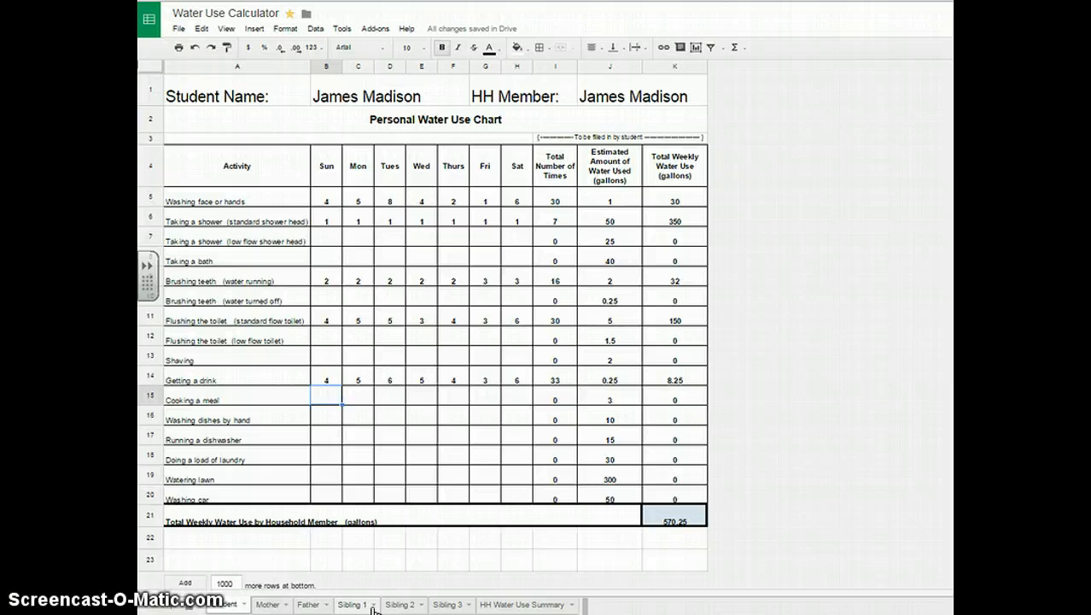
Go to the Mother sheet and select its HH Member cell.
left_click(268, 604)
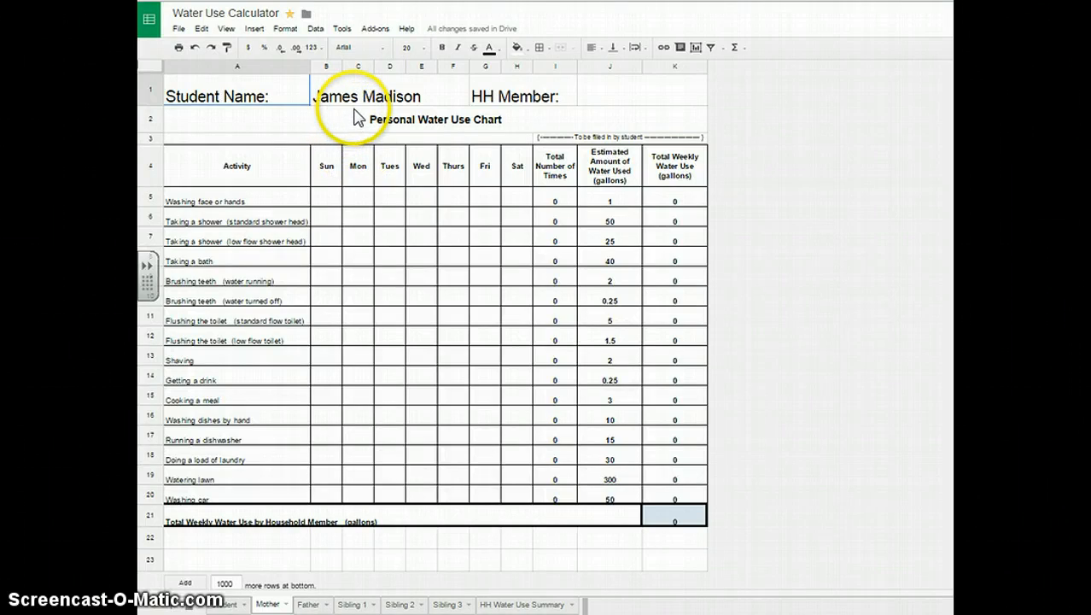
left_click(229, 604)
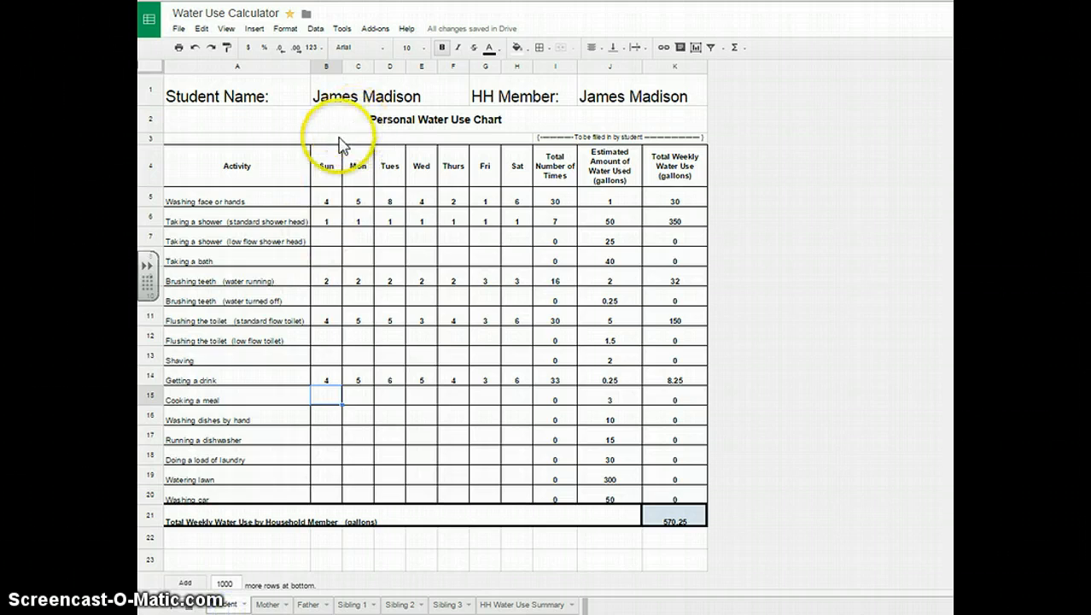
left_click(268, 604)
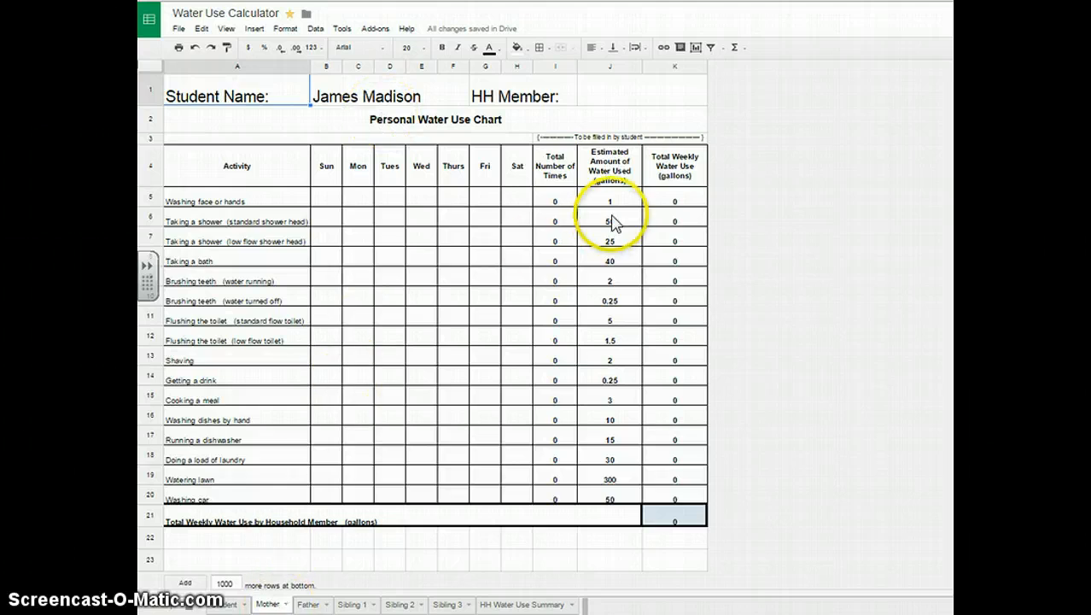
left_click(616, 99)
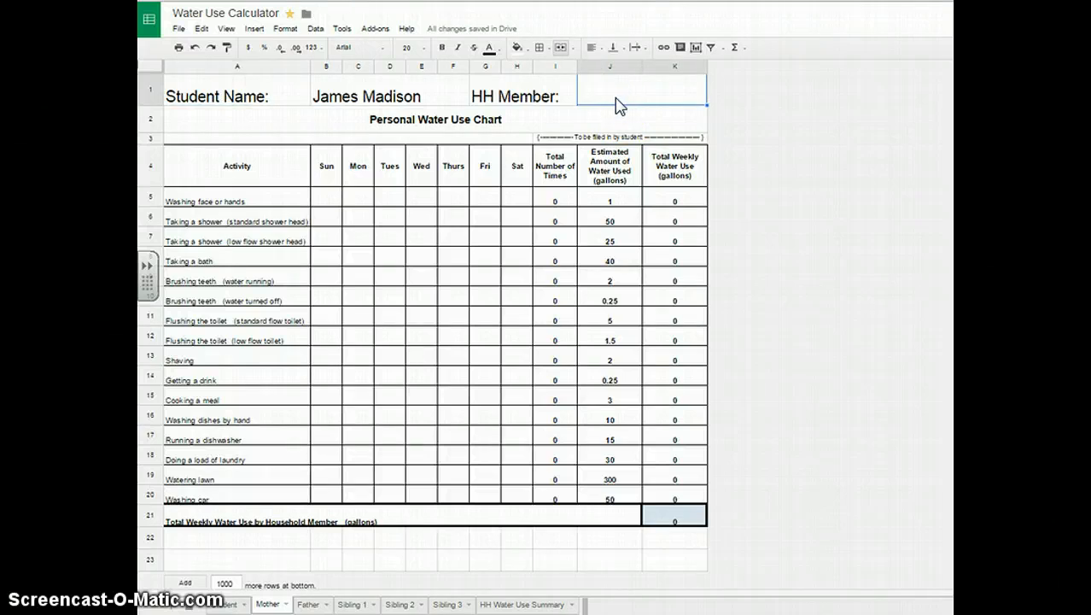
Set HH Member to Mother and log face/hand washes 1, 2, 1, 4, 6, 6, 6.
type("Mother")
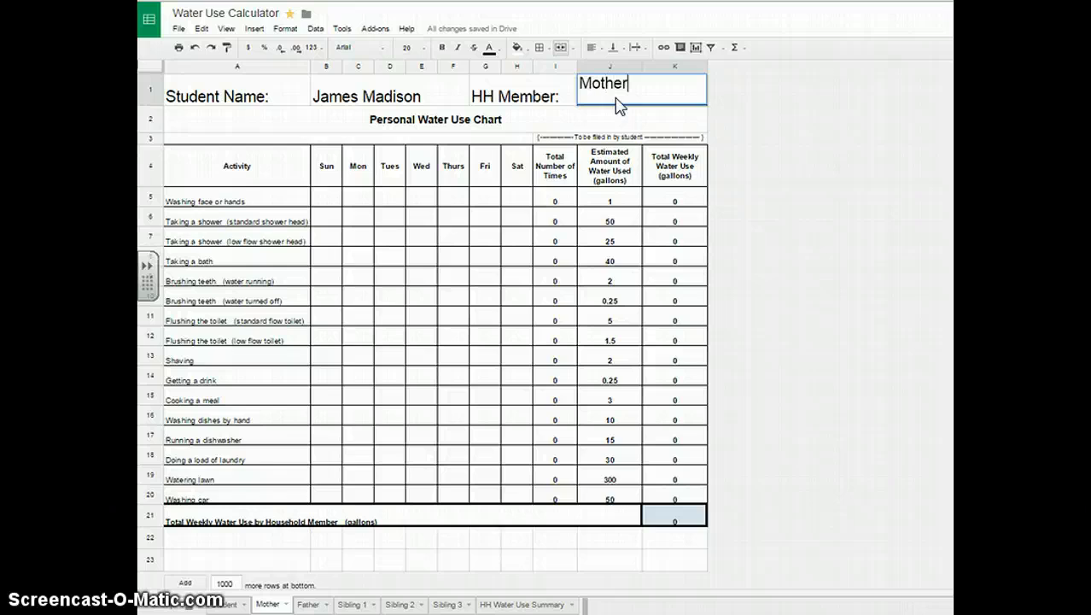
left_click(571, 198)
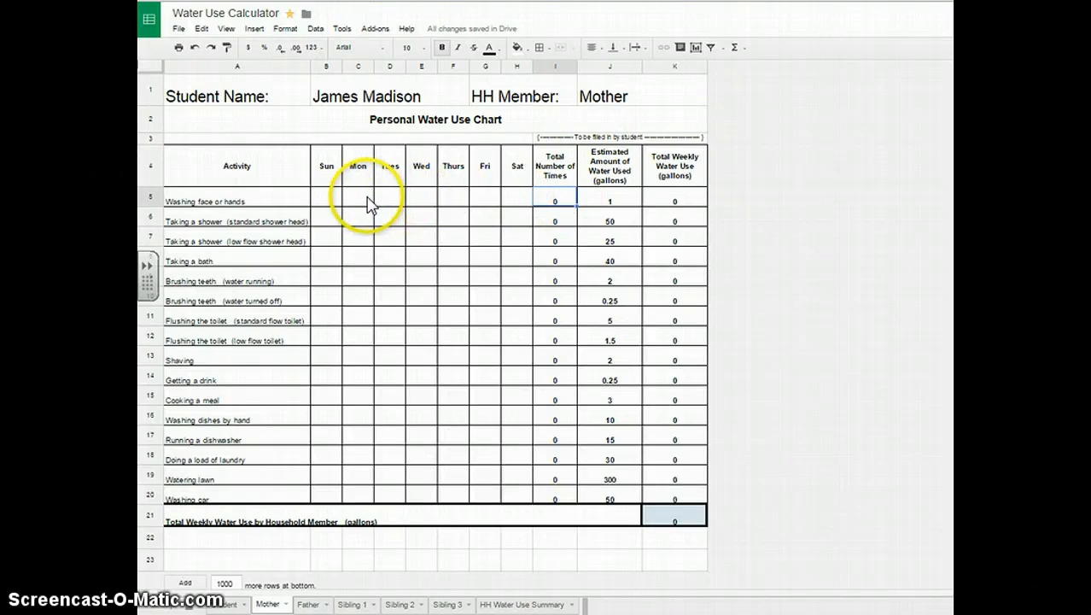
left_click(321, 199)
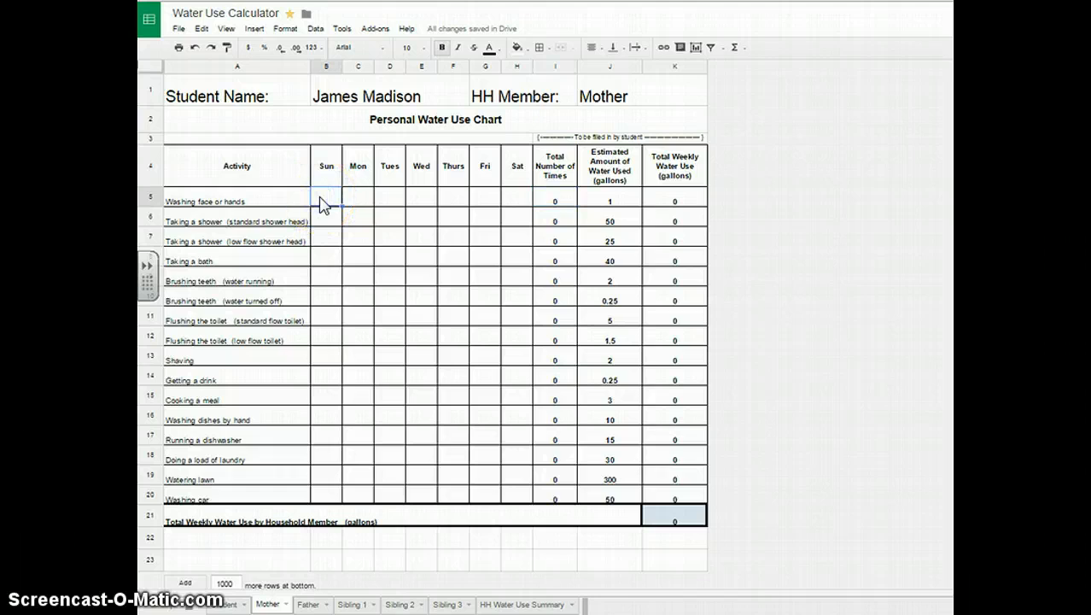
type("1")
key("Tab")
type("2")
key("Tab")
type("1")
key("Tab")
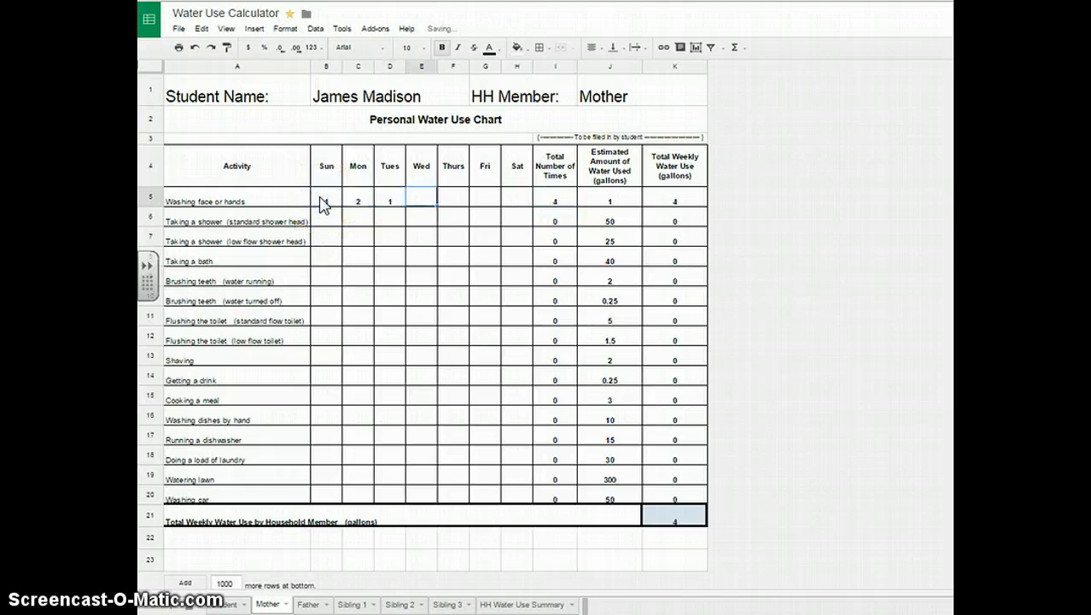
type("4")
key("Tab")
type("6")
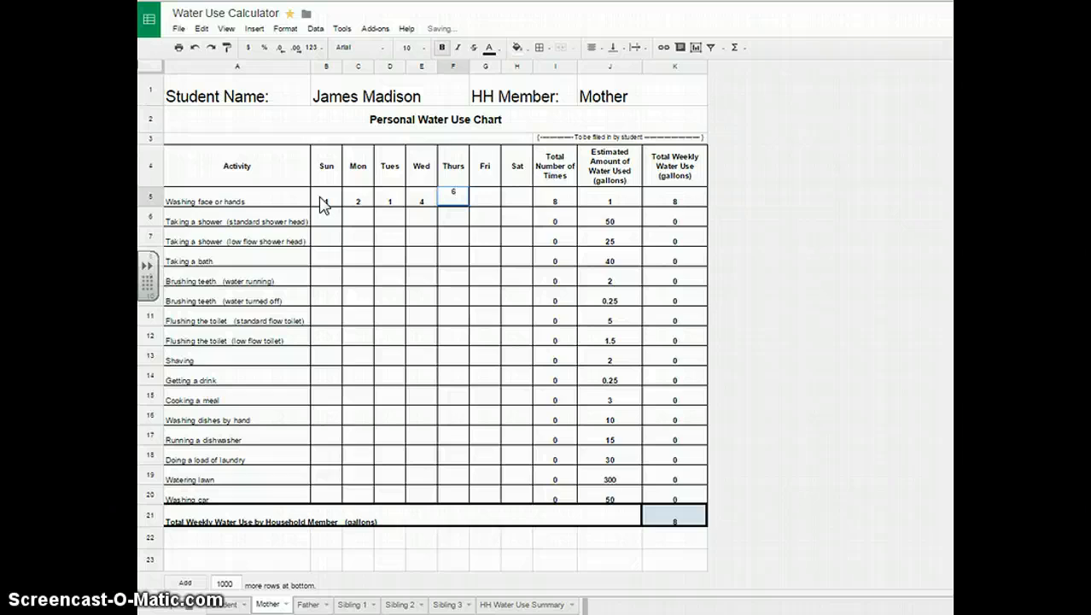
key("Tab")
type("6")
key("Tab")
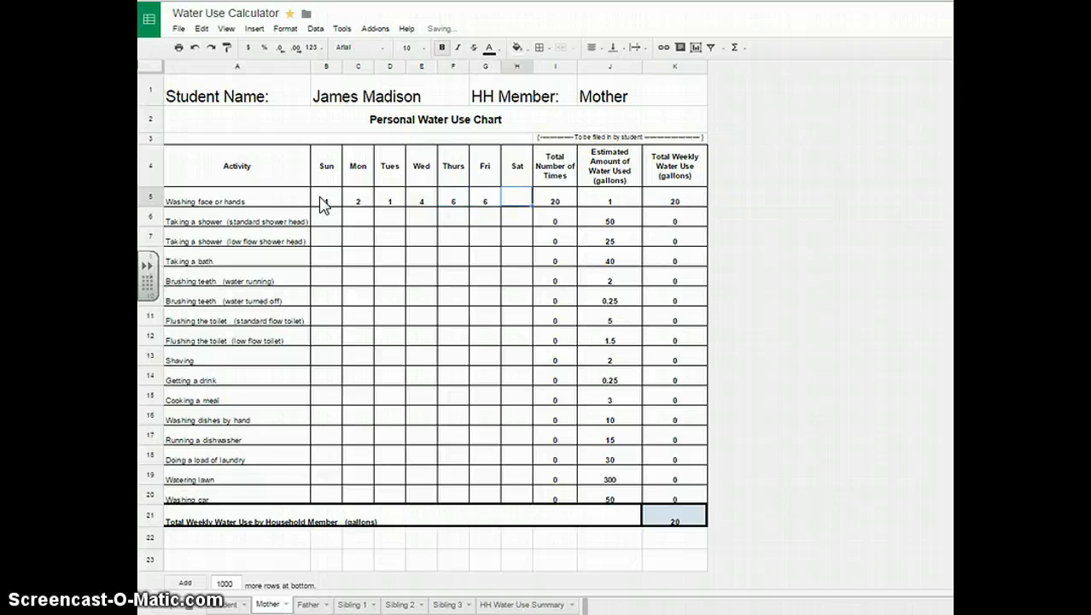
type("6")
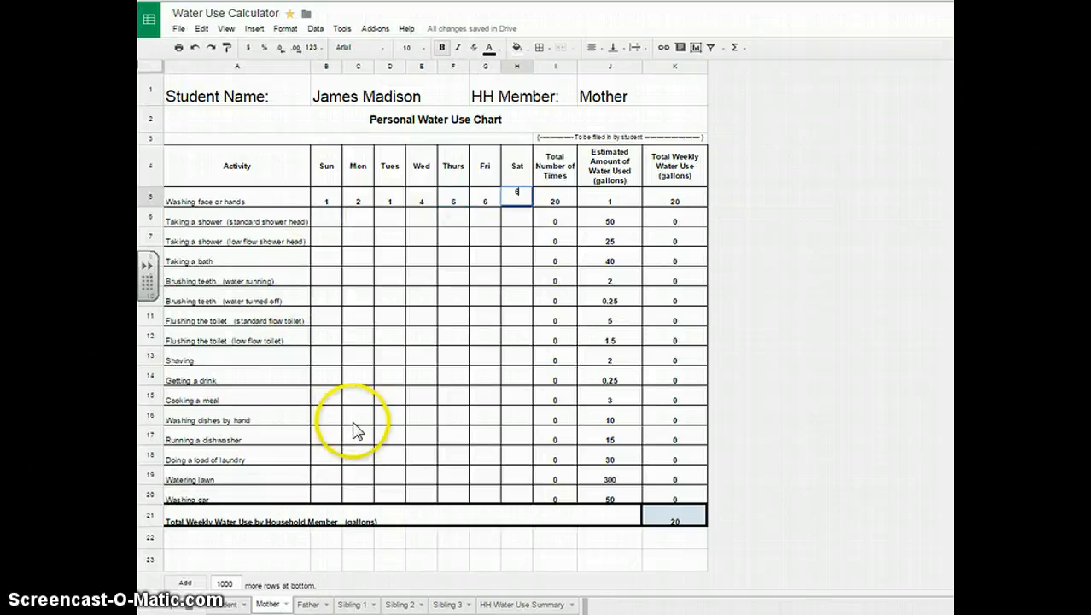
left_click(355, 437)
Log Mother's Cooking a meal counts 3, 4, 5, 6, 6, 6 for Sunday–Friday.
left_click(329, 398)
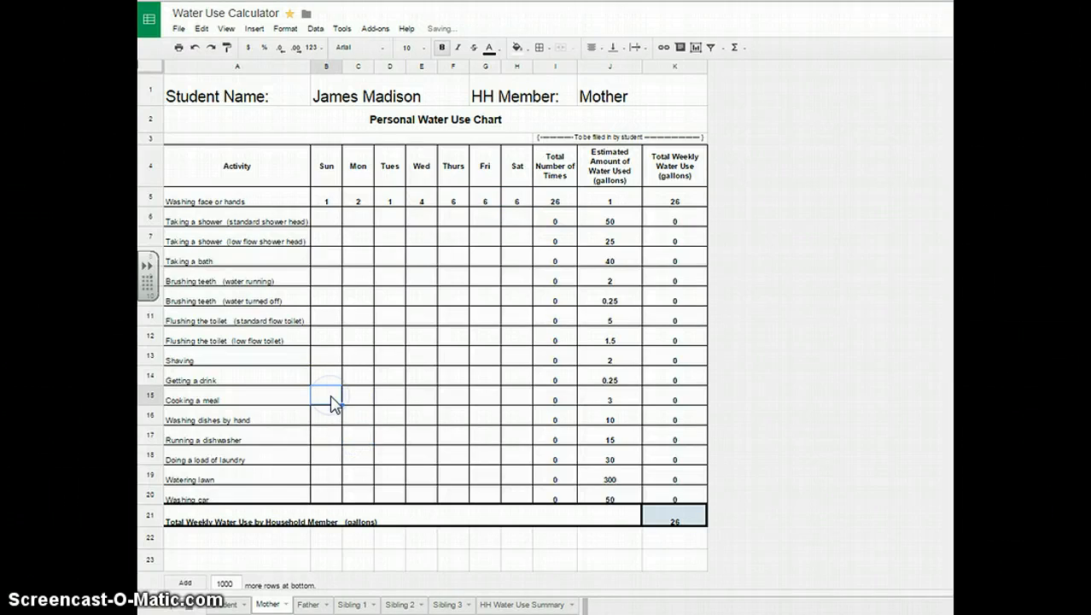
type("3")
key("Tab")
type("4")
key("Tab")
type("5")
key("Tab")
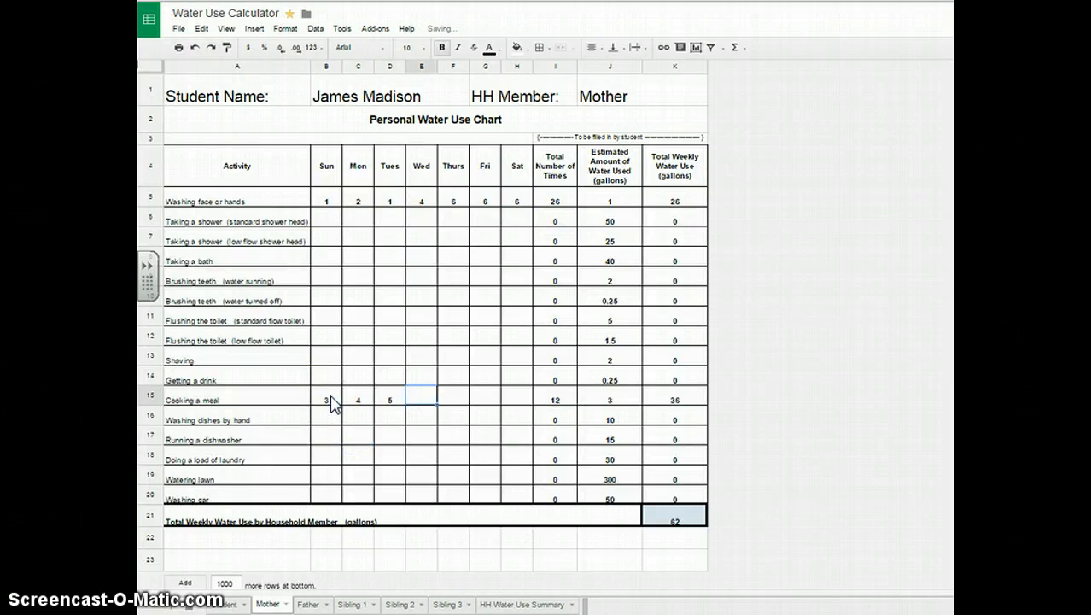
type("6")
key("Tab")
type("6")
key("Tab")
type("6")
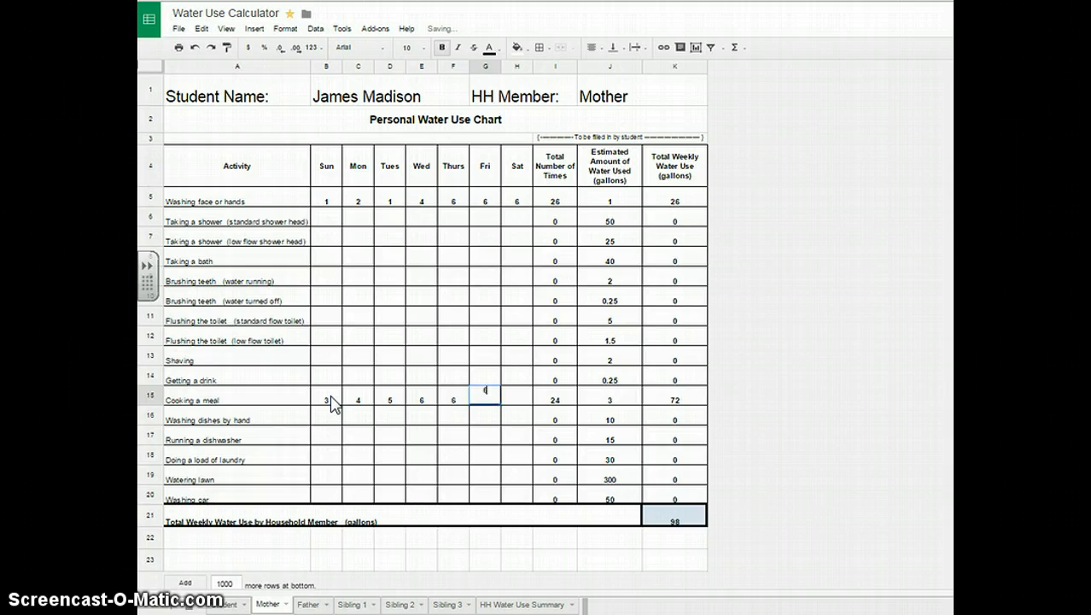
key("Tab")
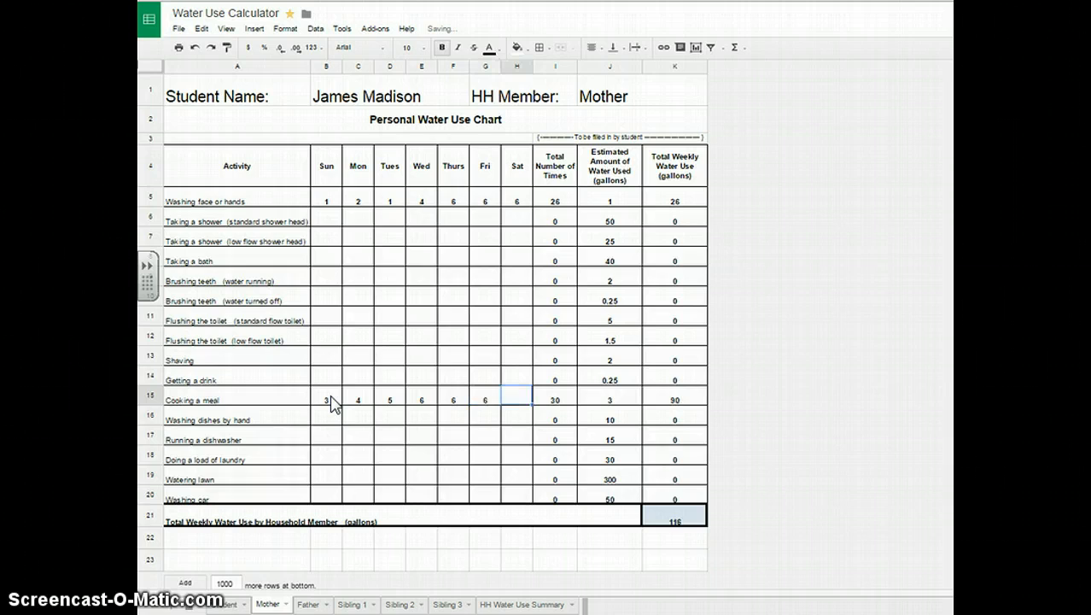
left_click(309, 603)
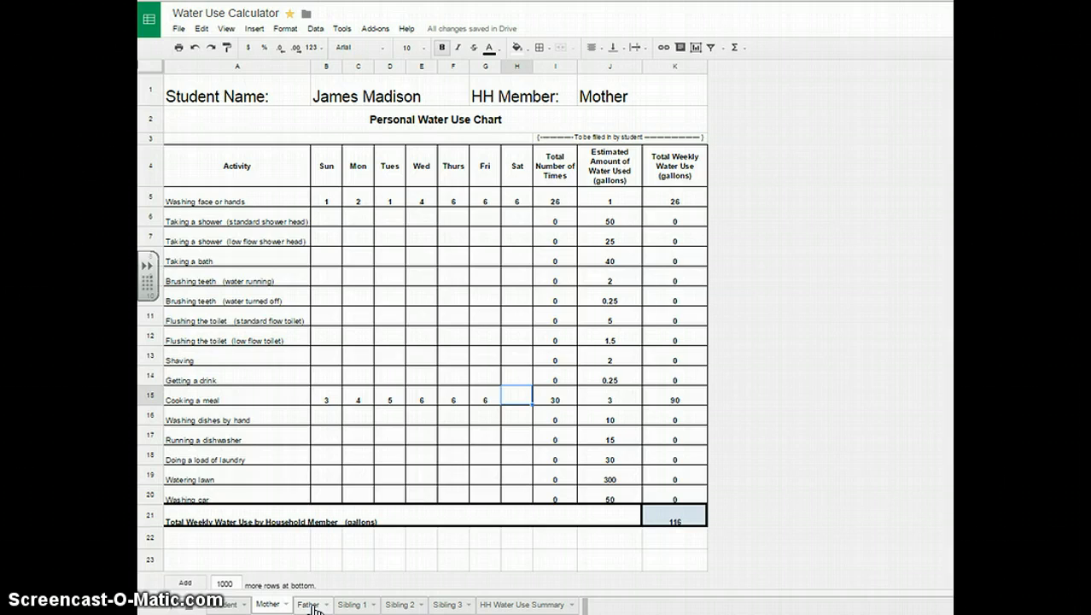
Type Father into the HH Member cell J1 on the Father sheet, then go to Sibling 1.
left_click(309, 603)
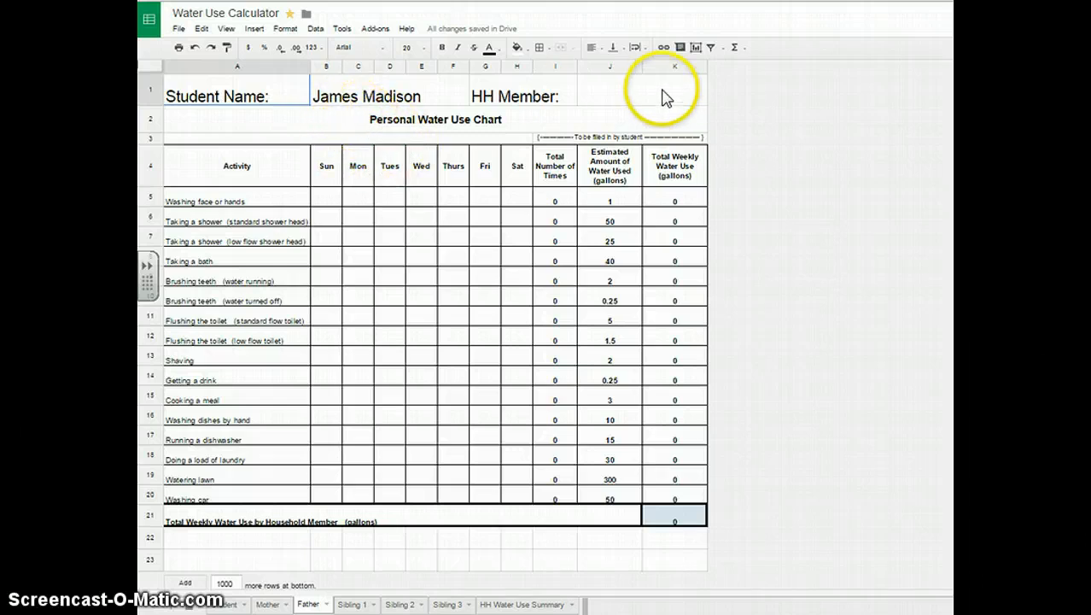
left_click(633, 99)
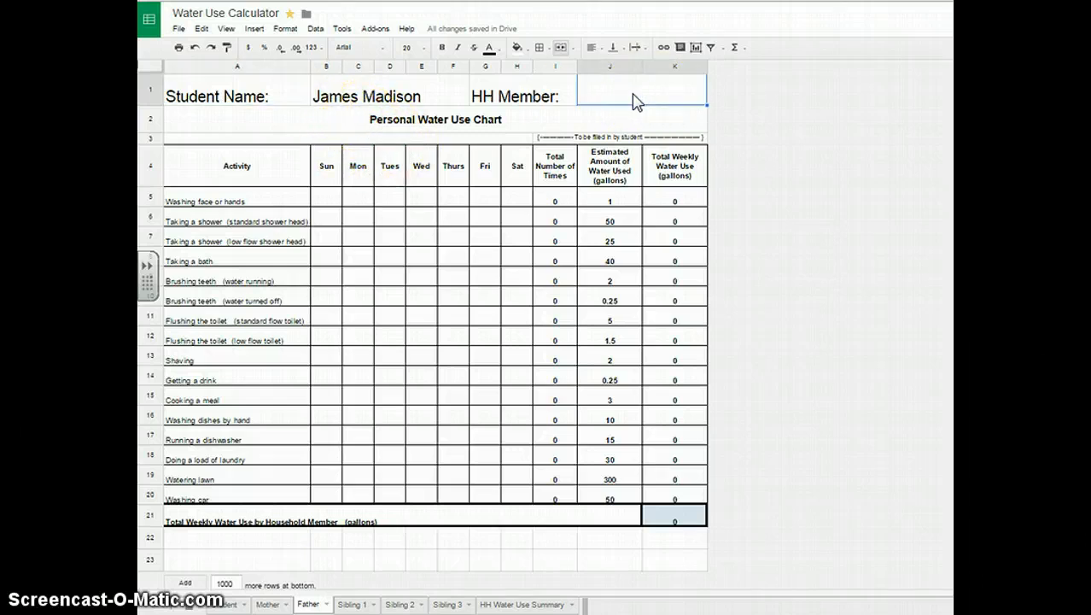
type("Father")
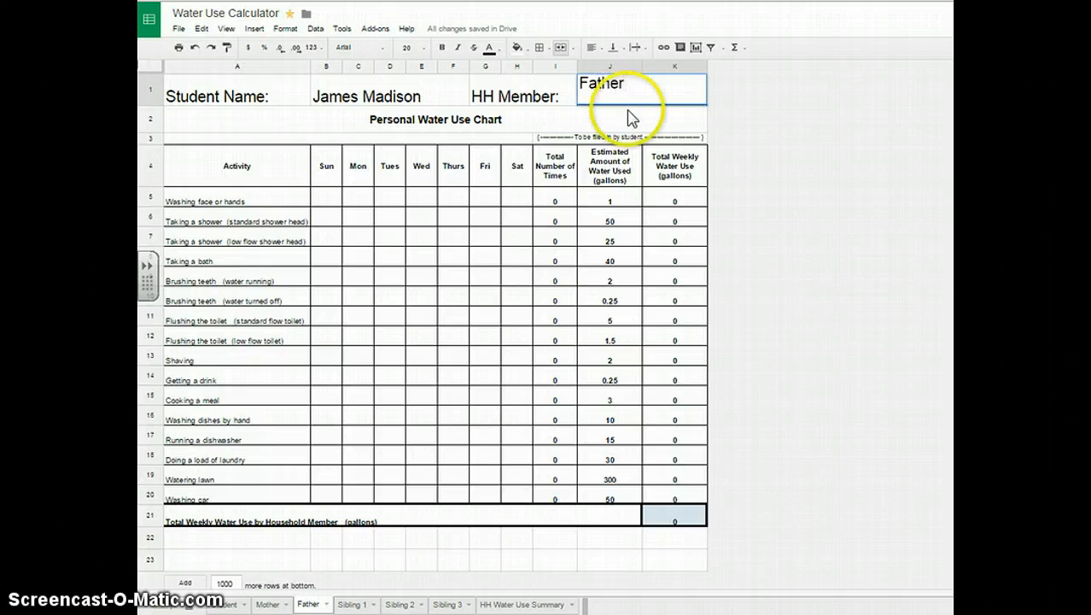
left_click(633, 163)
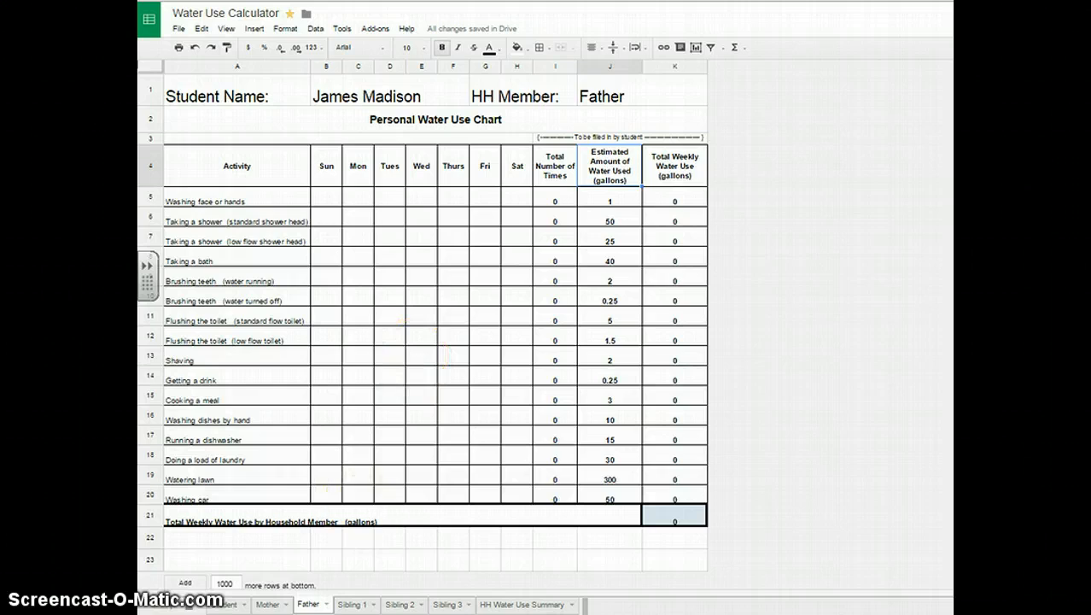
left_click(361, 607)
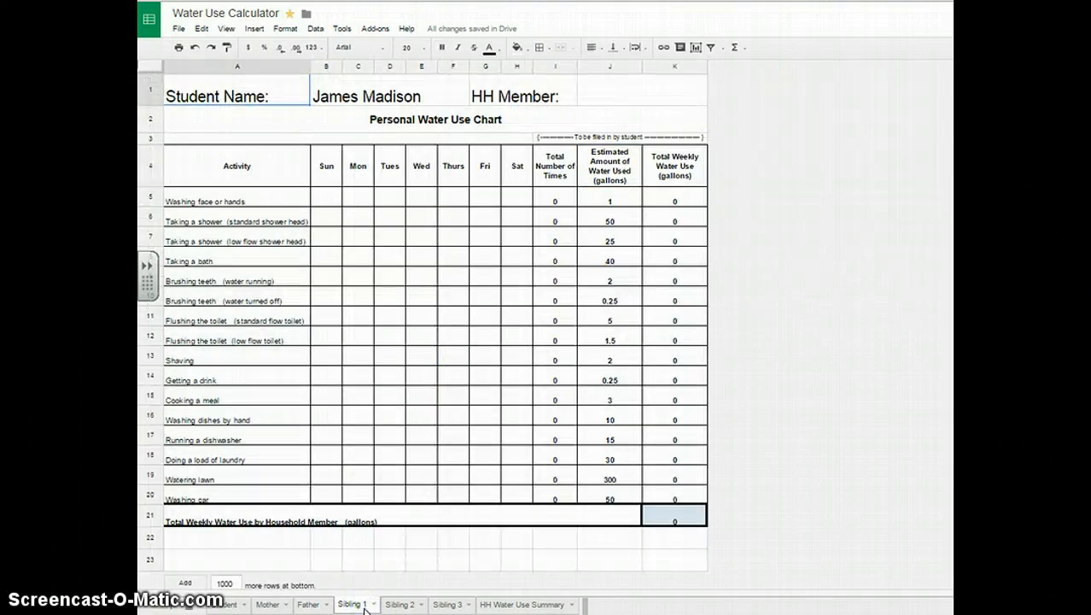
Enter the sibling's name in the HH Member cell J1.
left_click(608, 96)
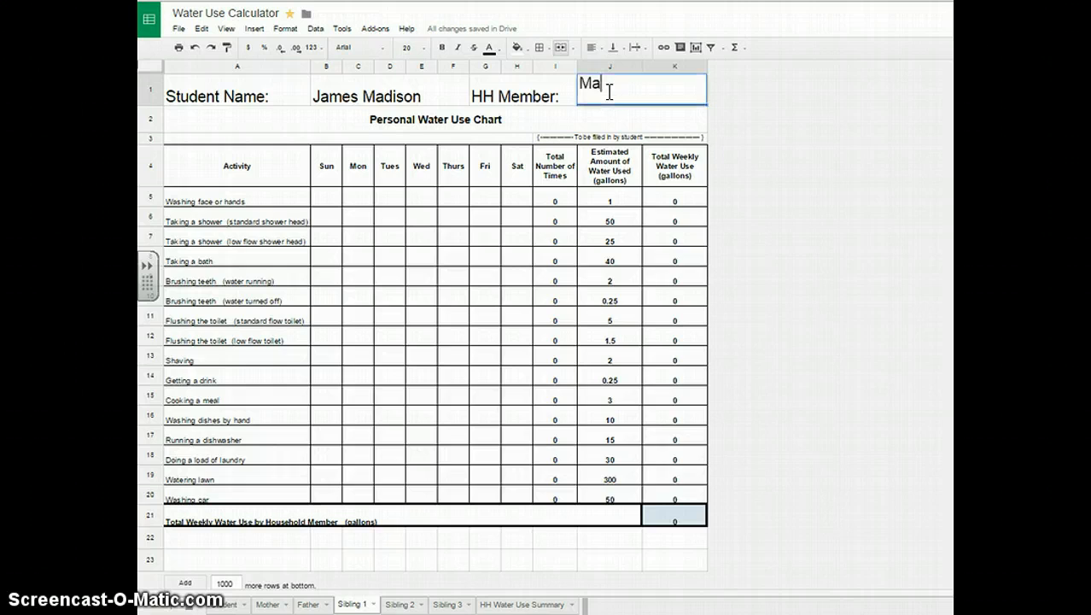
left_click(418, 297)
Log face and hand washing for Sunday through Wednesday as 1, 2, 3, 4.
left_click(328, 201)
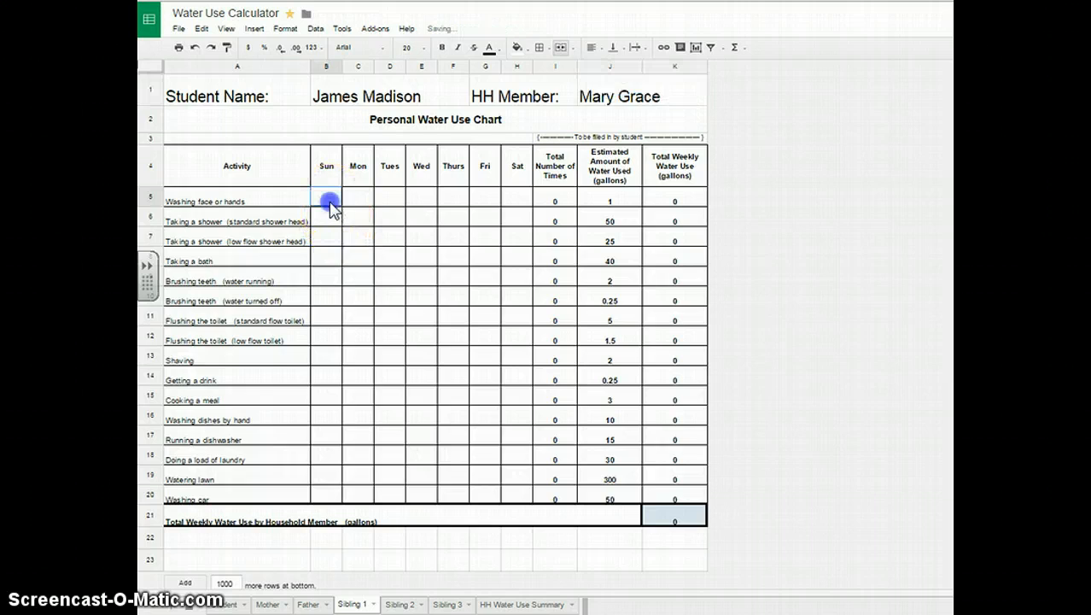
type("1")
key("Tab")
type("2")
key("Tab")
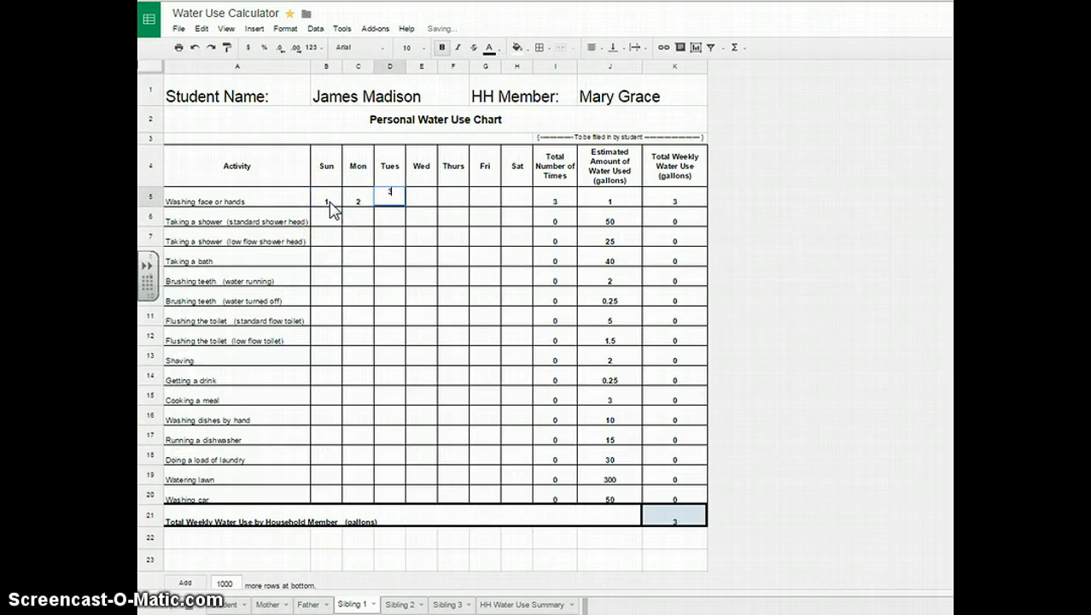
type("3")
key("Tab")
type("r4")
key("Tab")
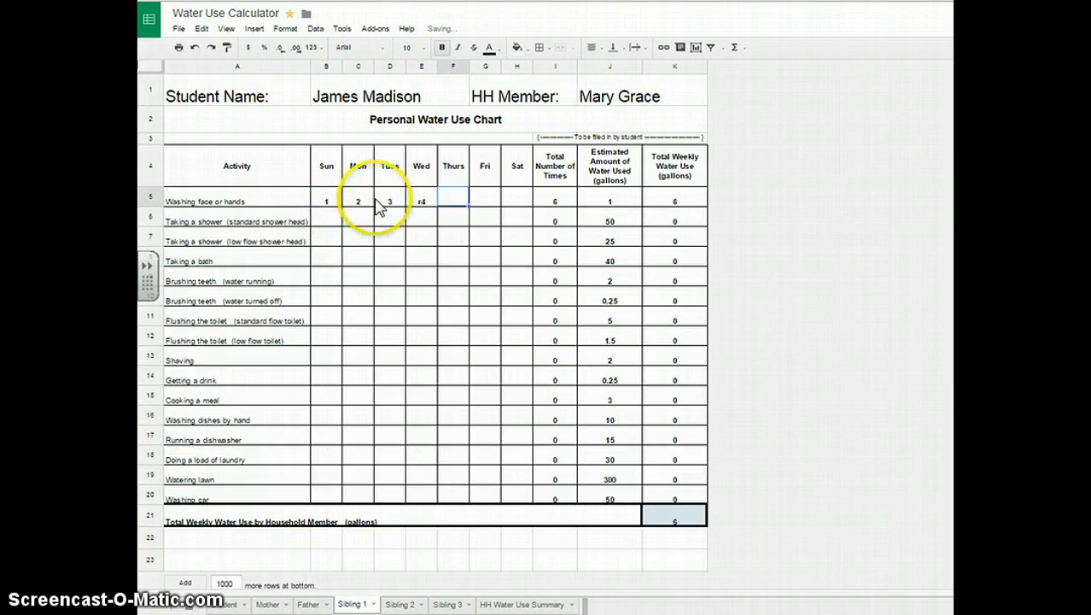
Fix the mistyped Wednesday entry to 4, then log Thursday 4, blank Friday, Saturday 4.
left_click(419, 205)
type("4")
key("Tab")
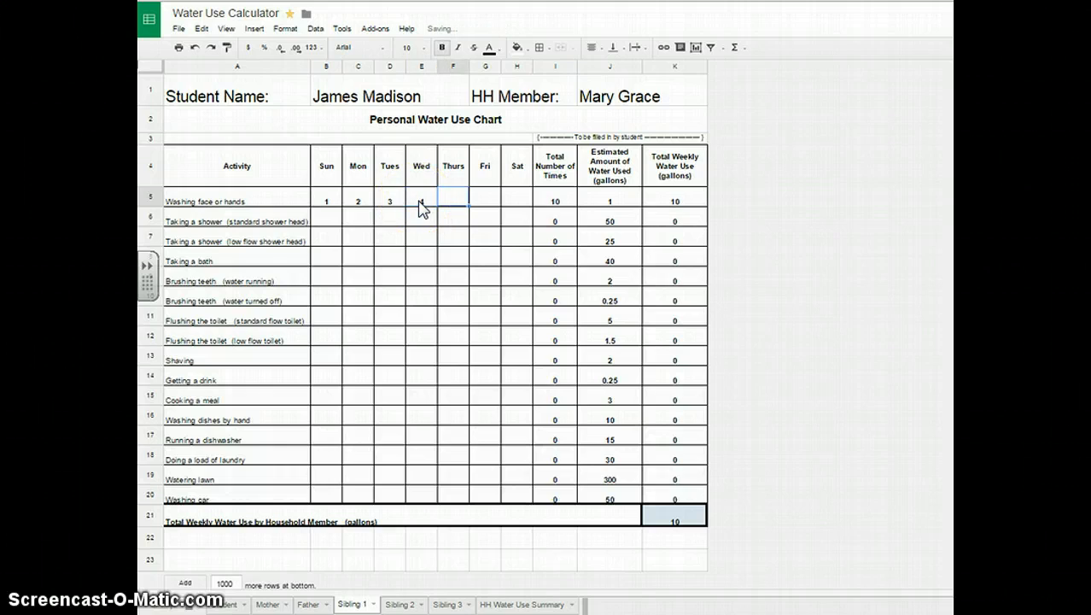
type("4")
key("Tab")
key("Tab")
type("4")
key("Tab")
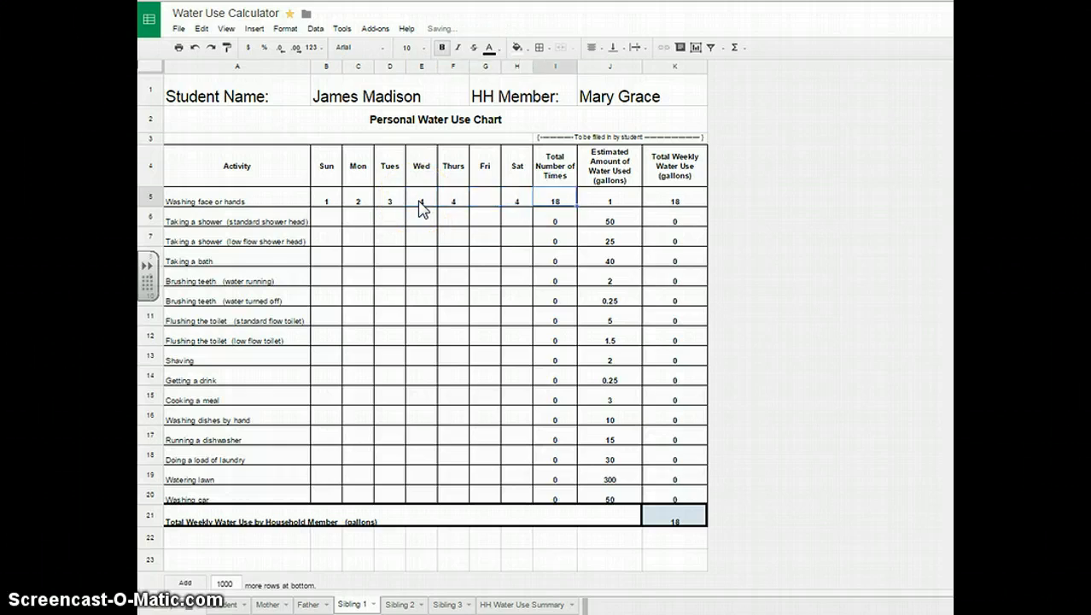
left_click(450, 296)
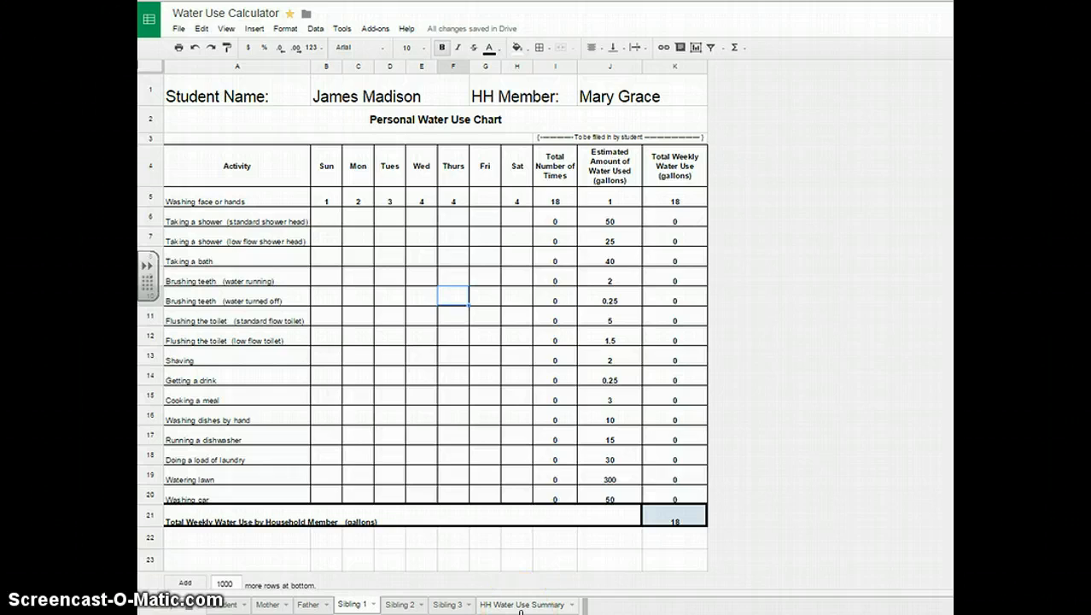
On the HH Water Use Summary sheet, enter the target teacher's name in C2.
left_click(521, 604)
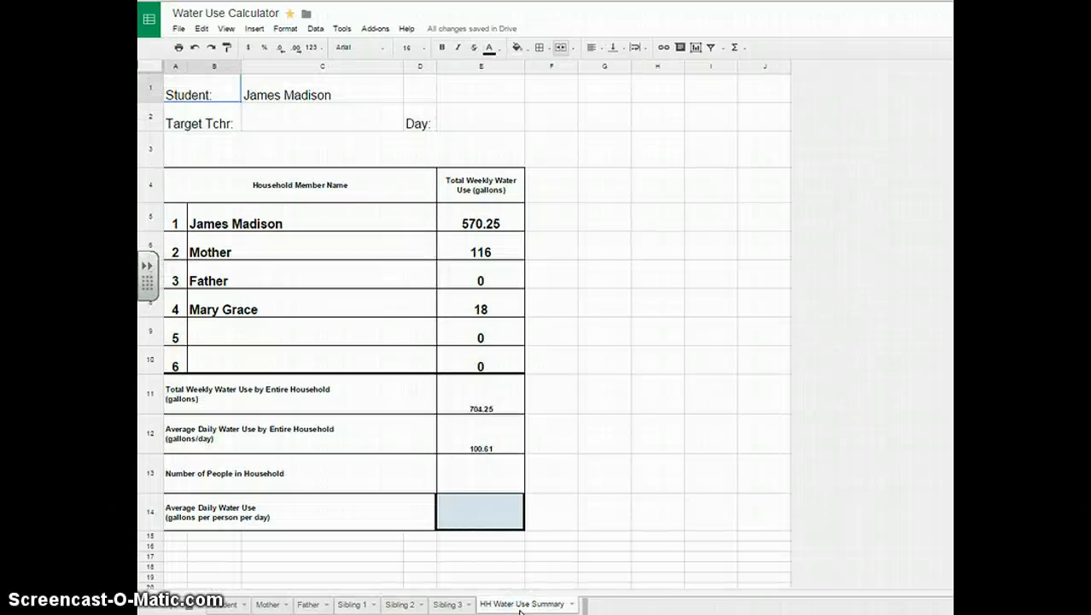
left_click(280, 123)
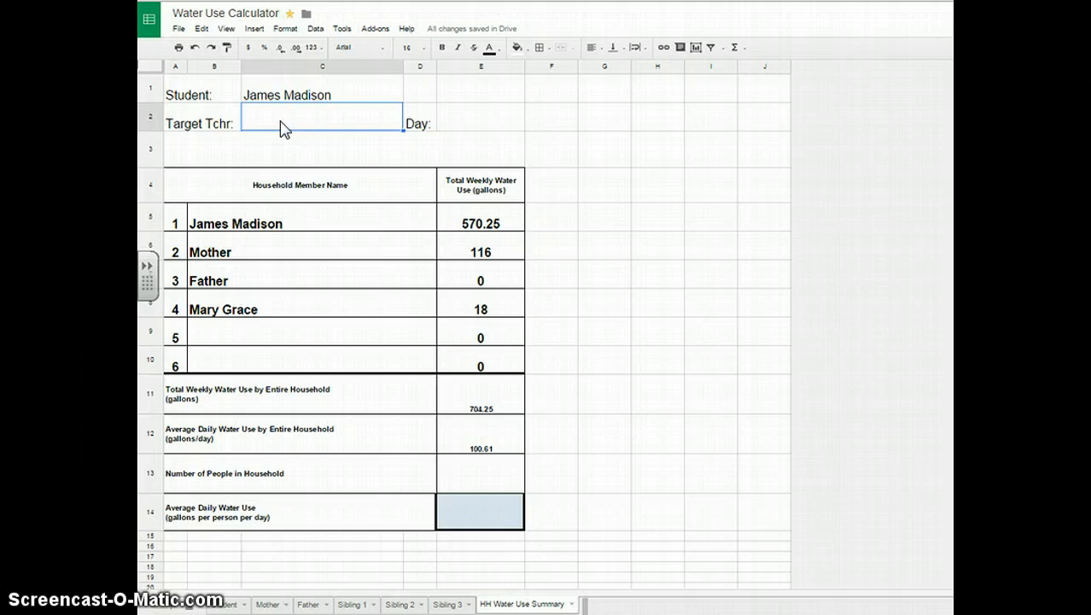
type("Mrs. Va")
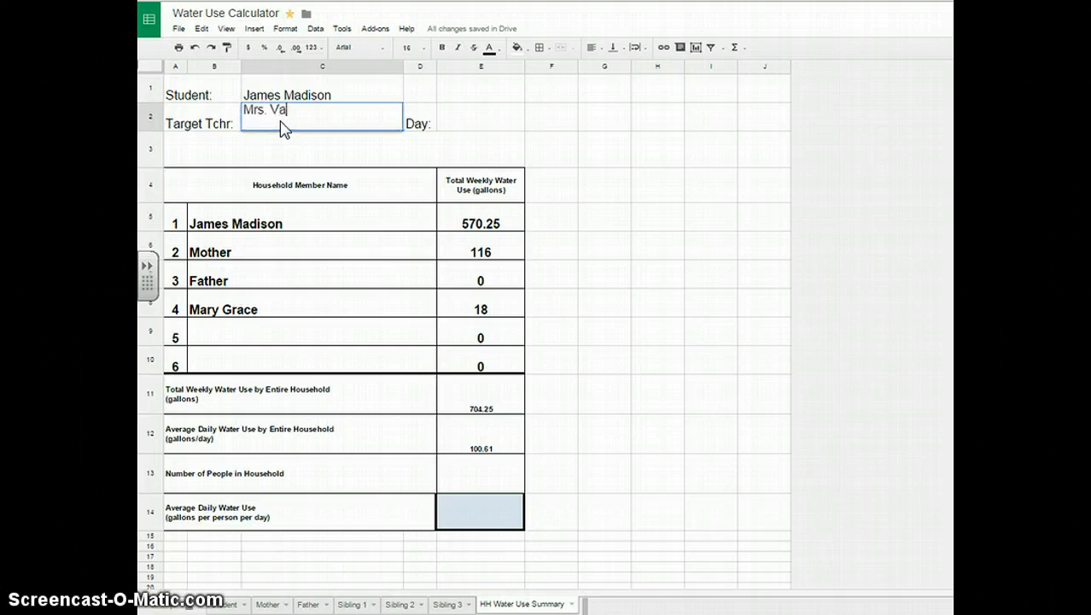
type("rnedoe")
left_click(434, 146)
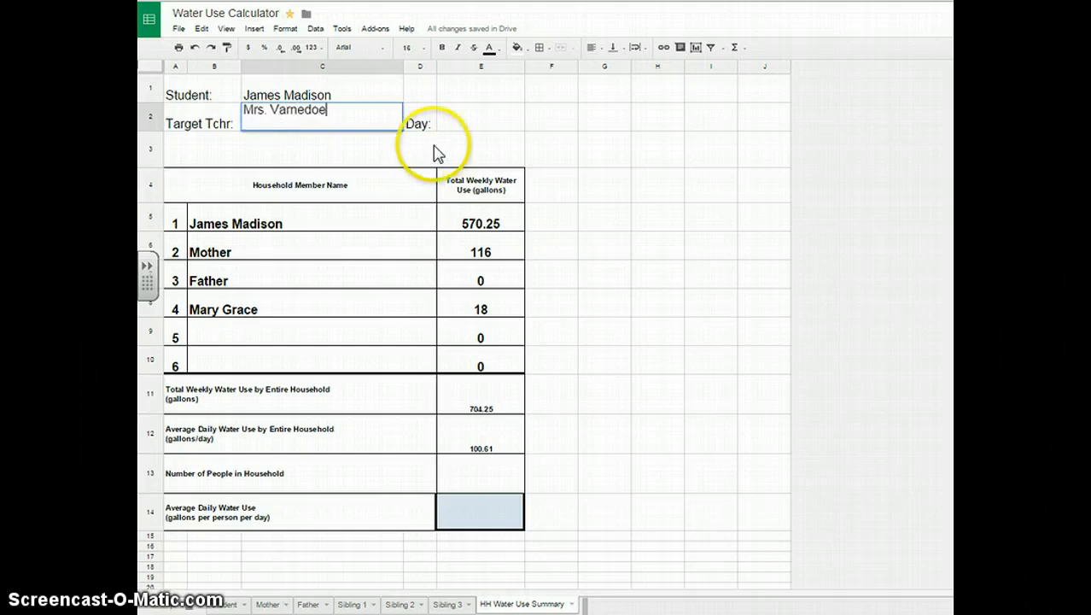
Set the Day cell E2 to Friday.
left_click(486, 125)
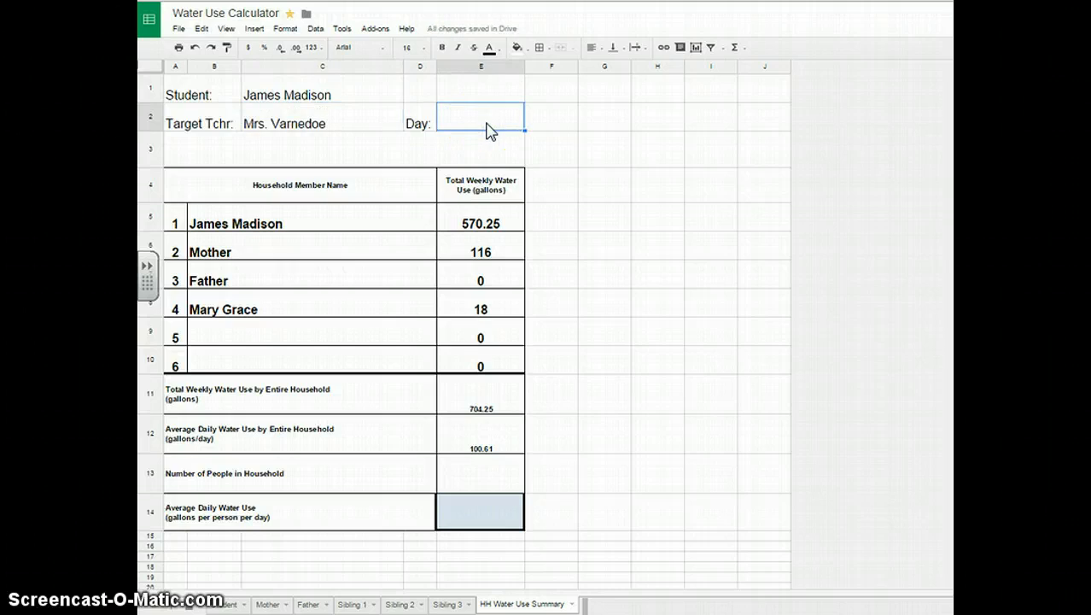
type("Friday")
left_click(516, 128)
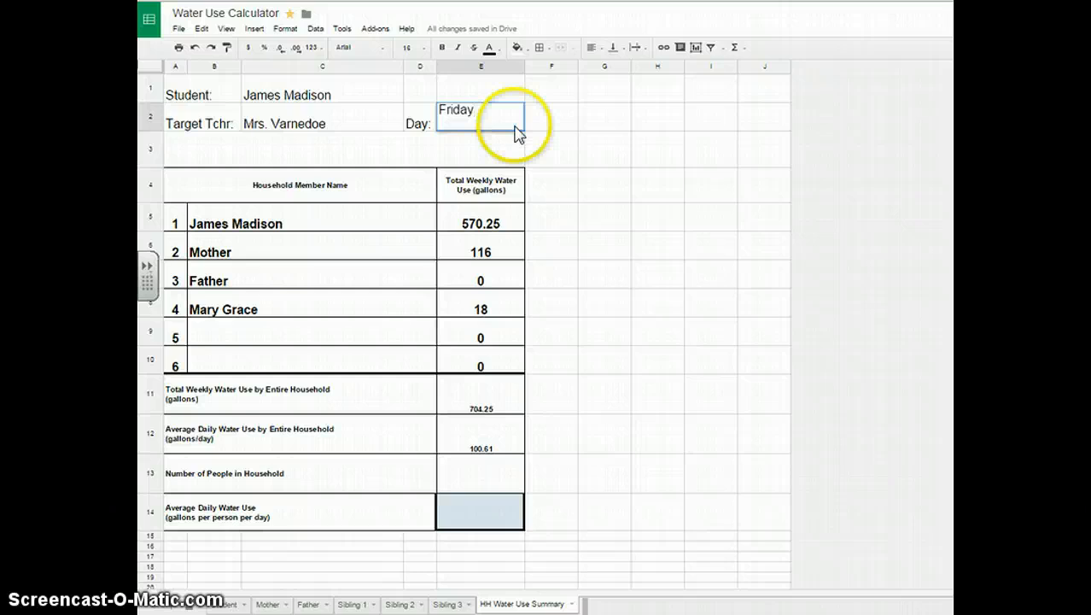
left_click(595, 142)
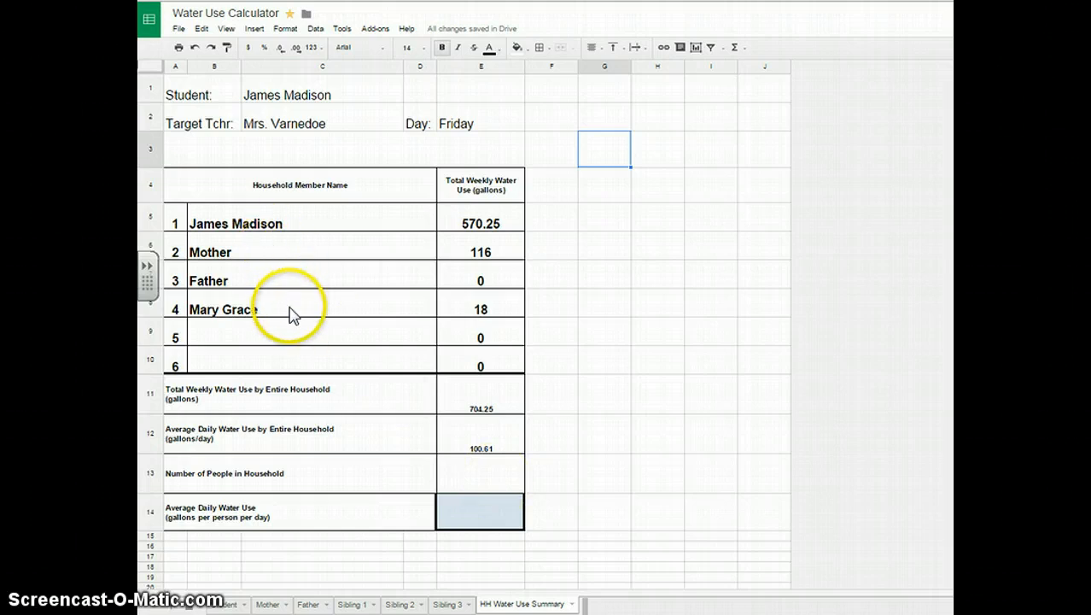
Enter 4 as the Number of People in Household in E13.
left_click(478, 475)
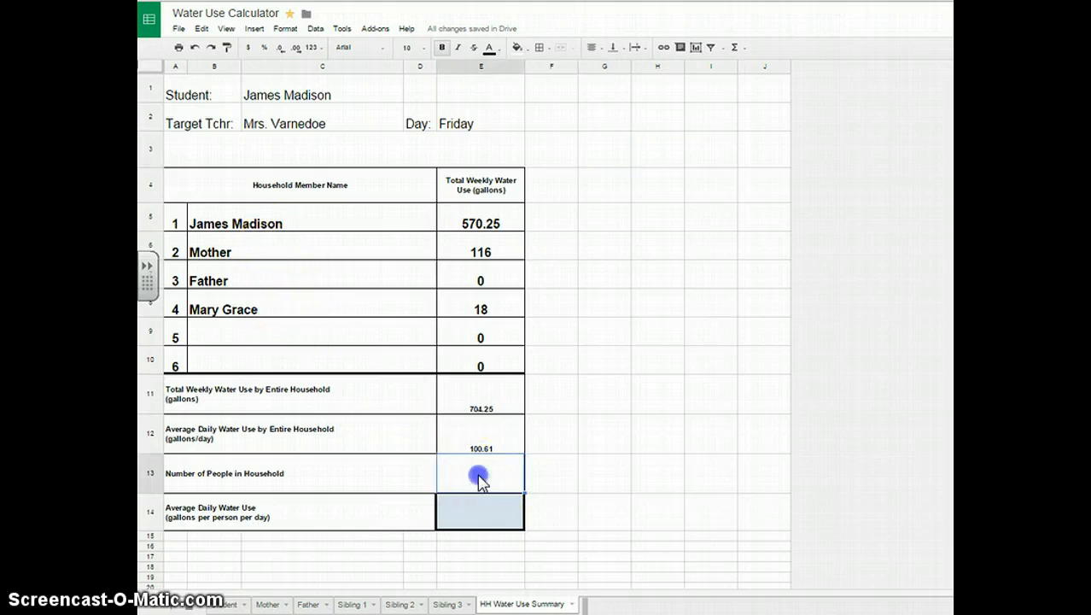
type("4")
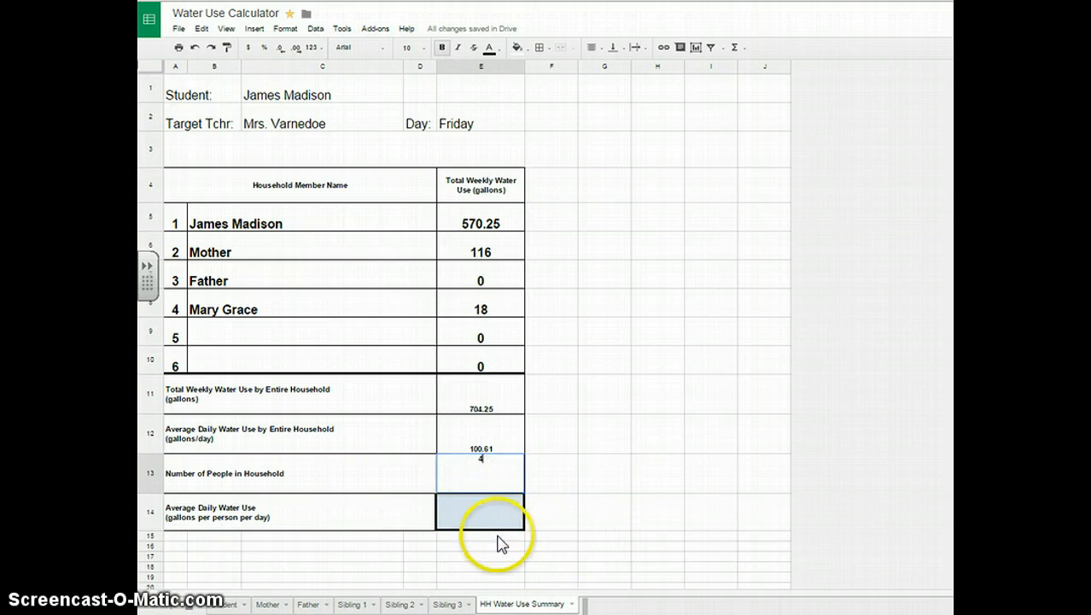
left_click(510, 561)
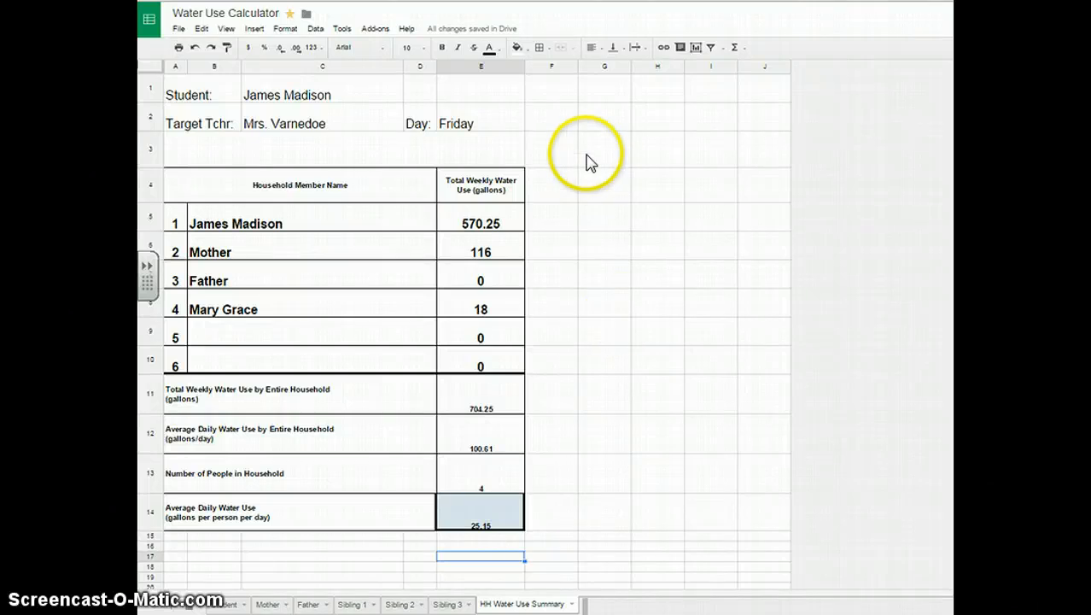
Check other summary cells, leaving the empty cell unchanged.
left_click(545, 123)
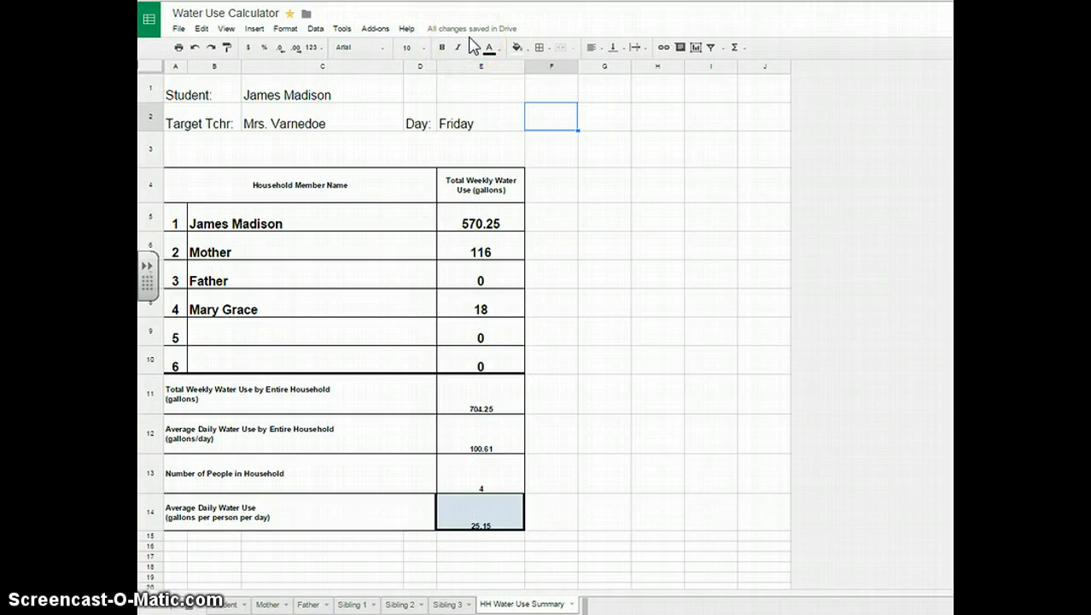
left_click(560, 527)
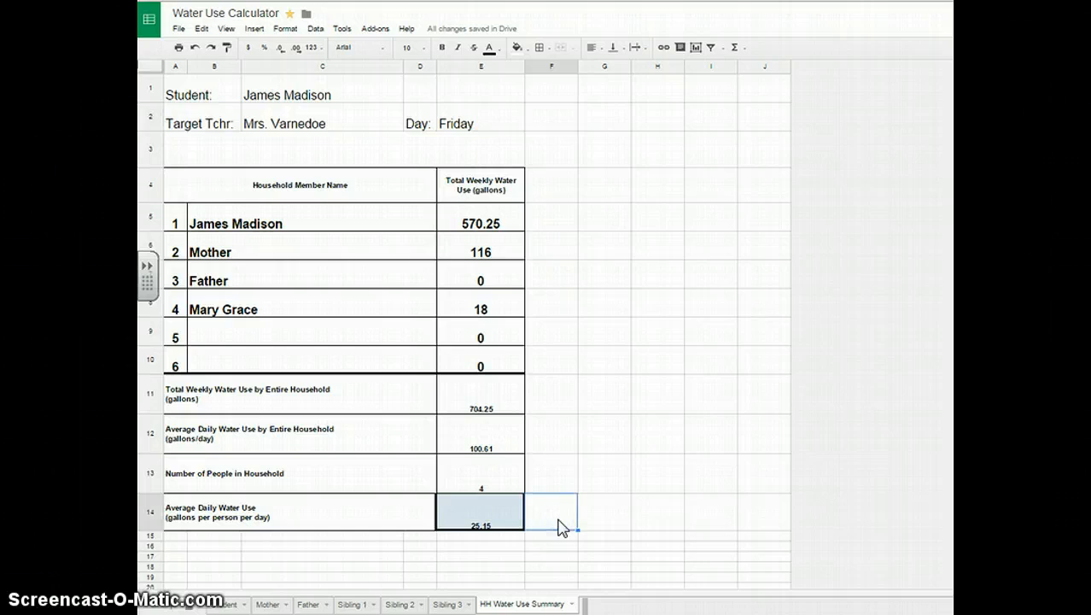
double_click(560, 527)
left_click(628, 550)
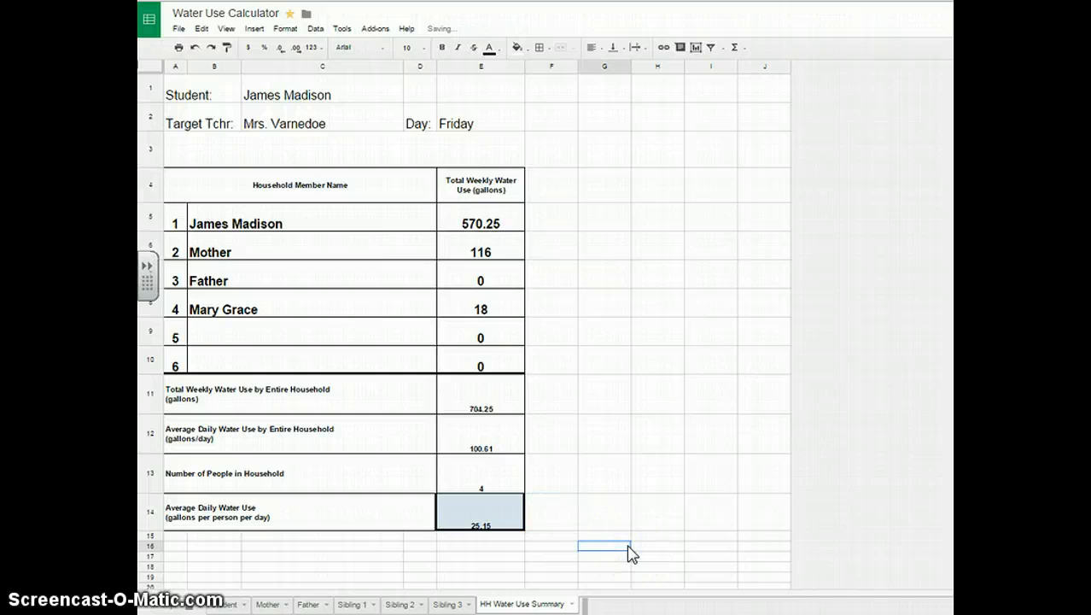